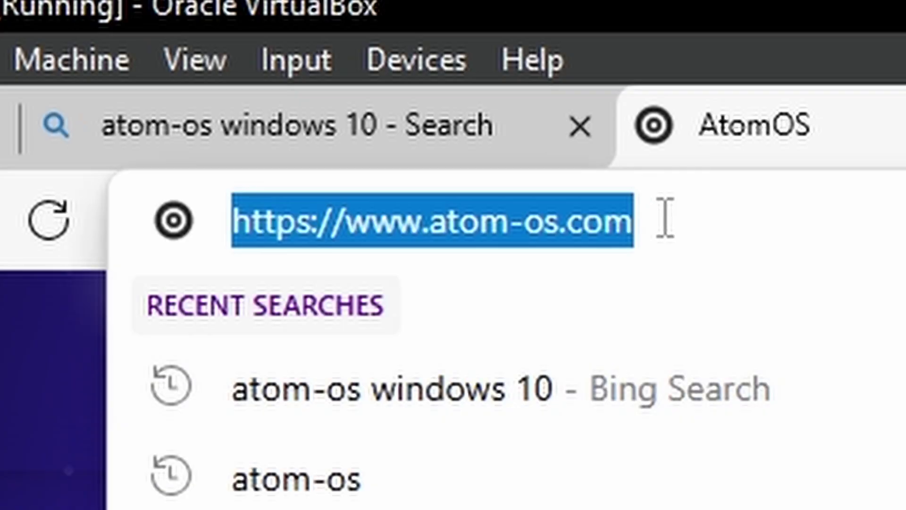
Scroll to the Download Atom OS section and select the Windows 10 based edition.
click(259, 282)
scroll(212, 200, up, 5)
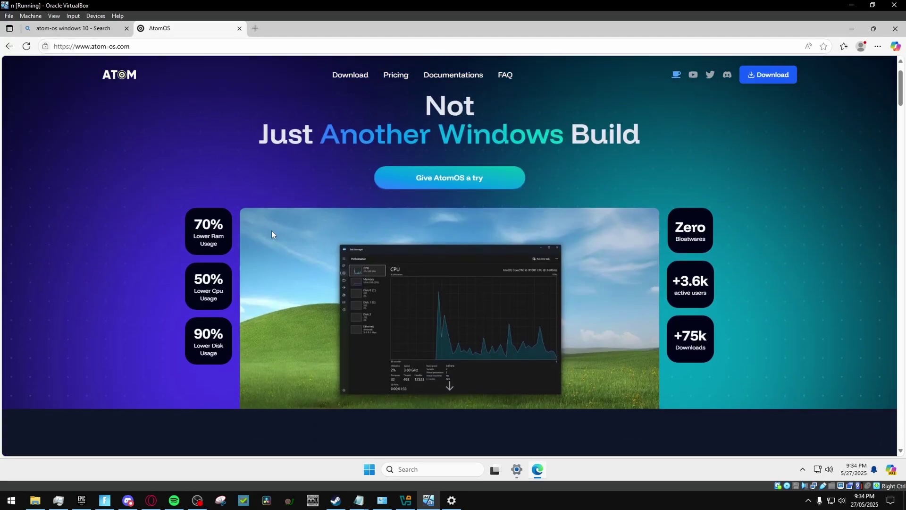
scroll(348, 204, down, 3)
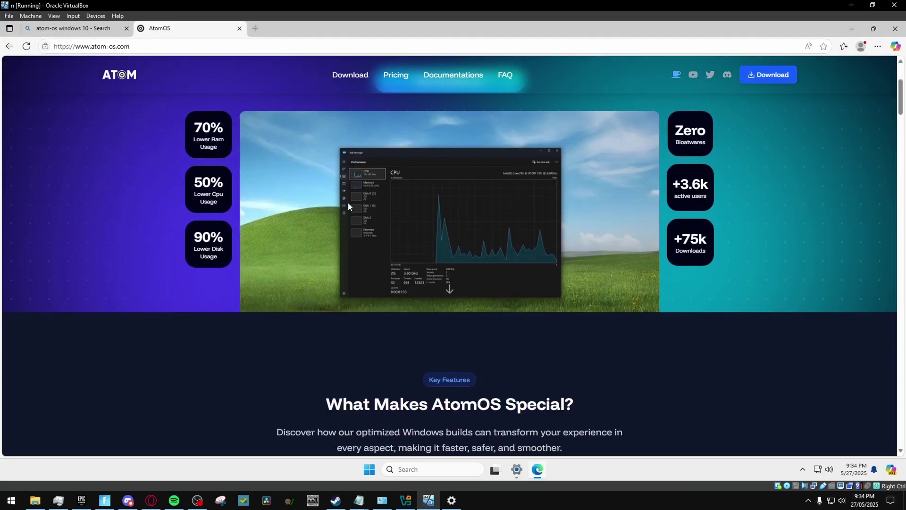
scroll(348, 202, down, 12)
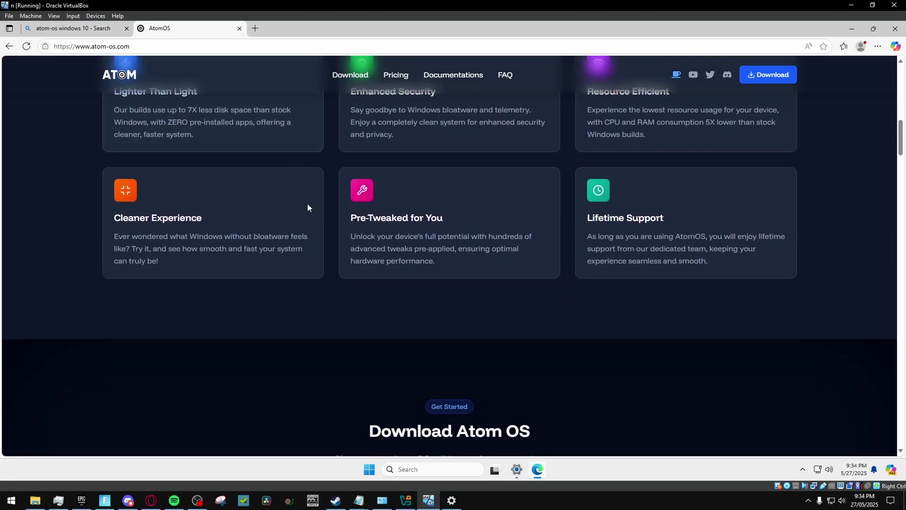
scroll(325, 216, down, 3)
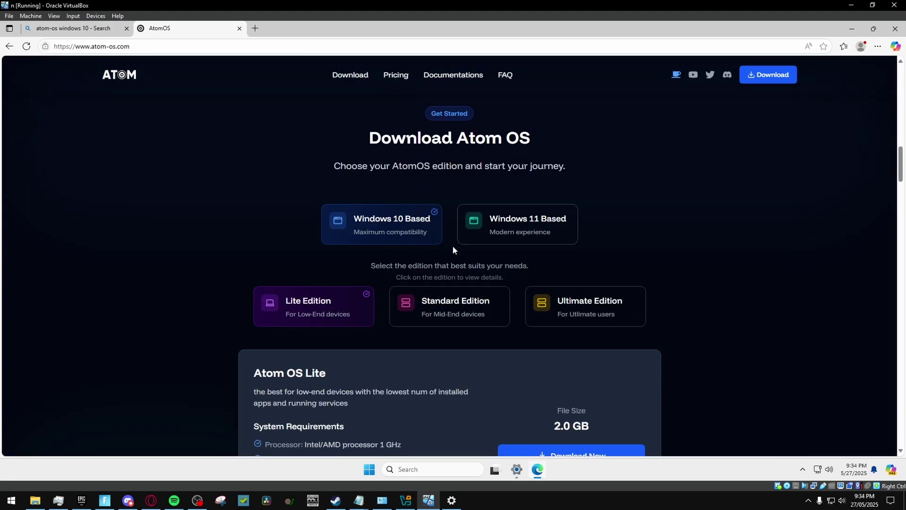
click(513, 229)
click(398, 229)
click(514, 228)
click(397, 228)
click(503, 219)
click(388, 235)
Choose the Lite Edition and open its Mirror 1 main server download.
click(428, 314)
click(370, 318)
click(586, 307)
scroll(568, 272, down, 3)
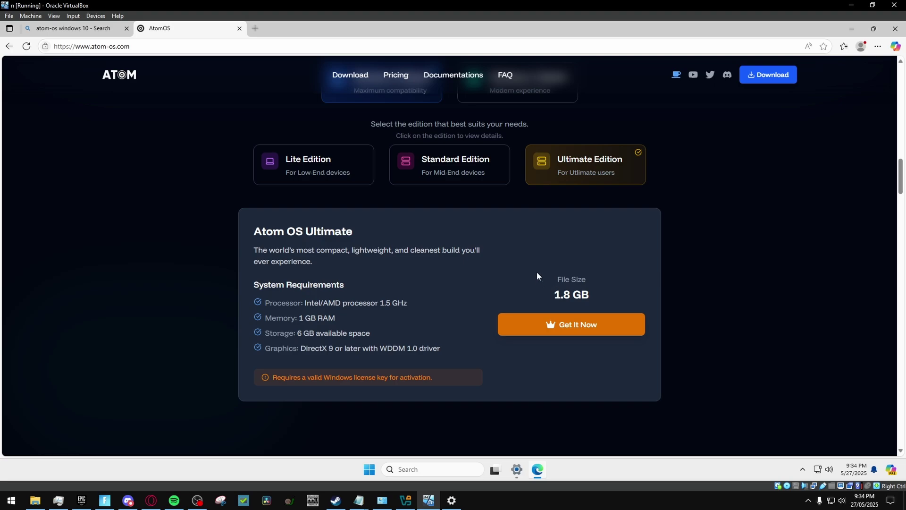
click(334, 171)
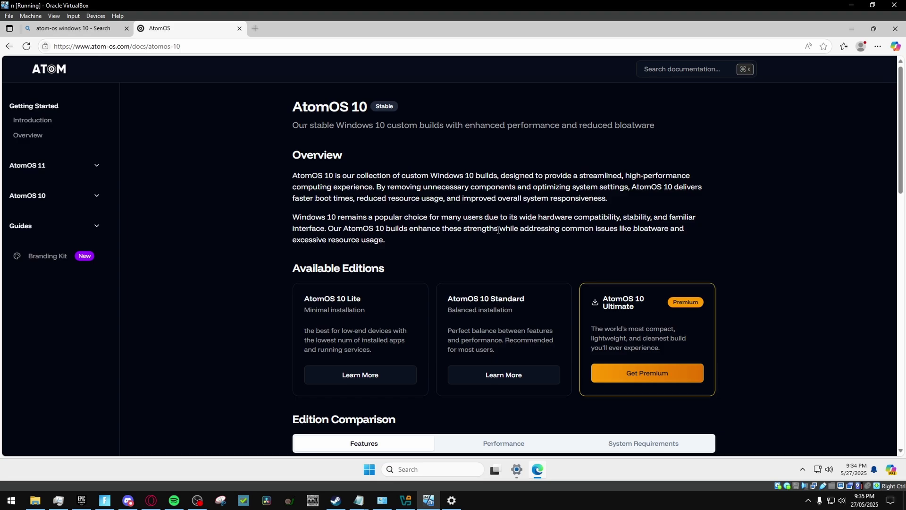
scroll(498, 230, down, 6)
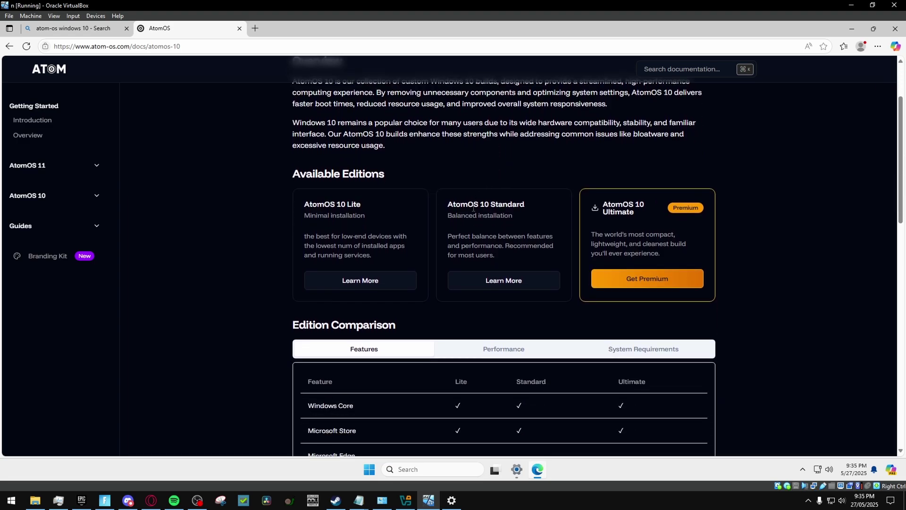
scroll(477, 198, down, 10)
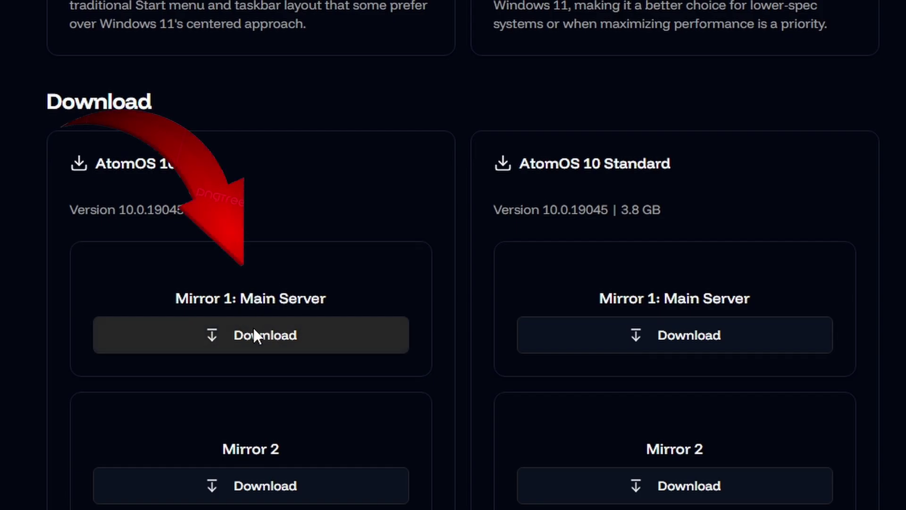
click(400, 299)
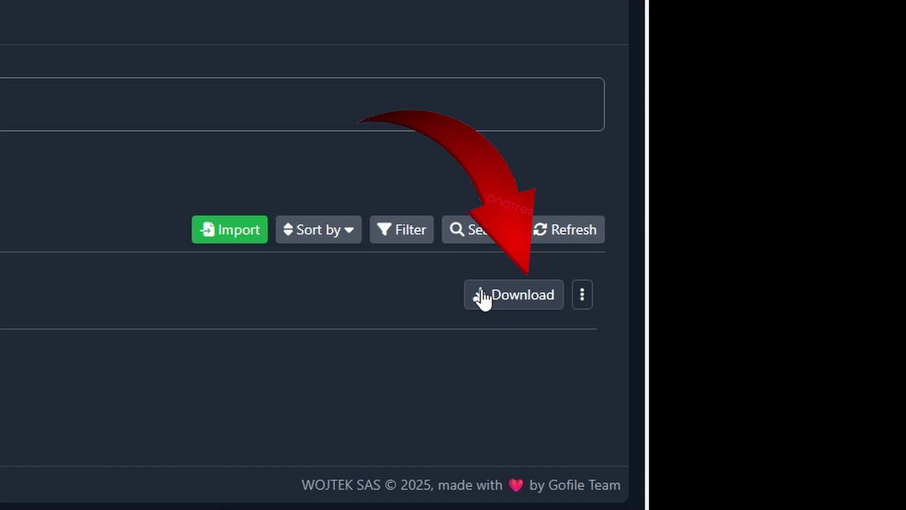
Download AtomOS10_22h2_Lite.iso from Gofile and dismiss the downloads list.
click(481, 297)
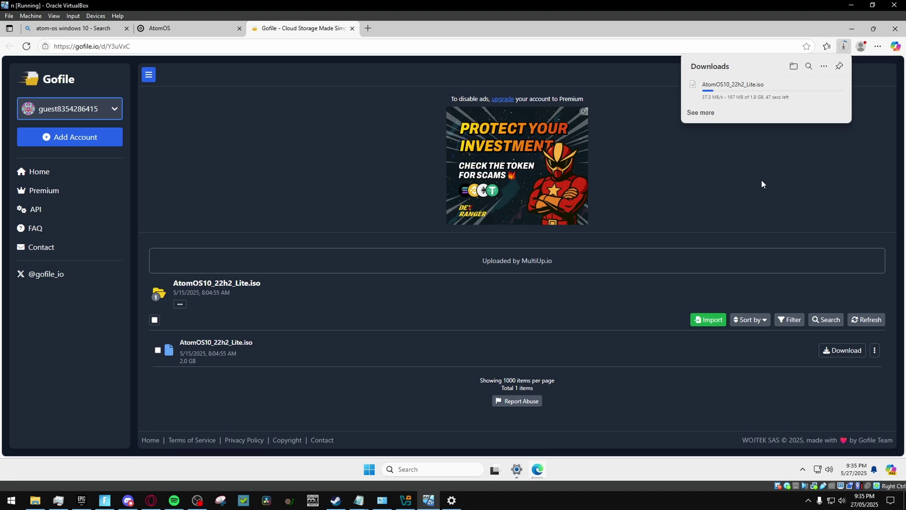
click(761, 184)
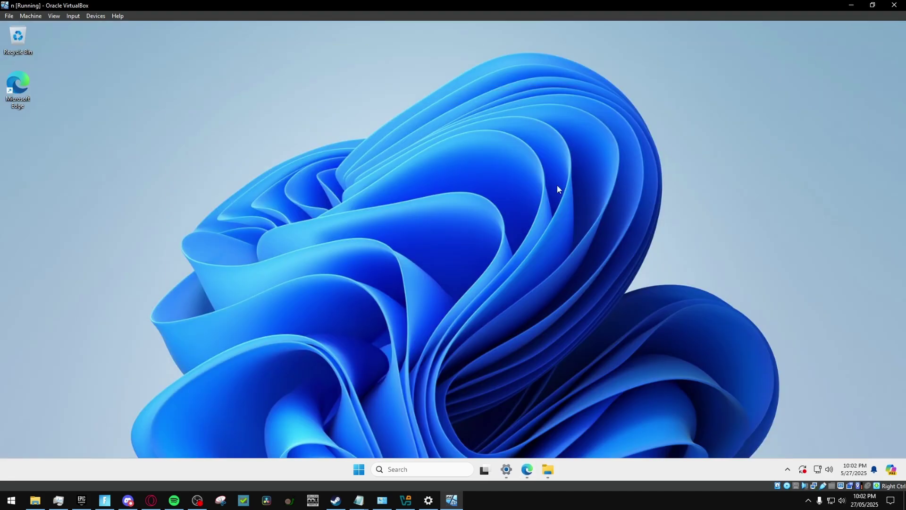
Search the Start menu for 'disk mana' to open Disk Management, showing Disk 0 and Windows (C:).
click(360, 470)
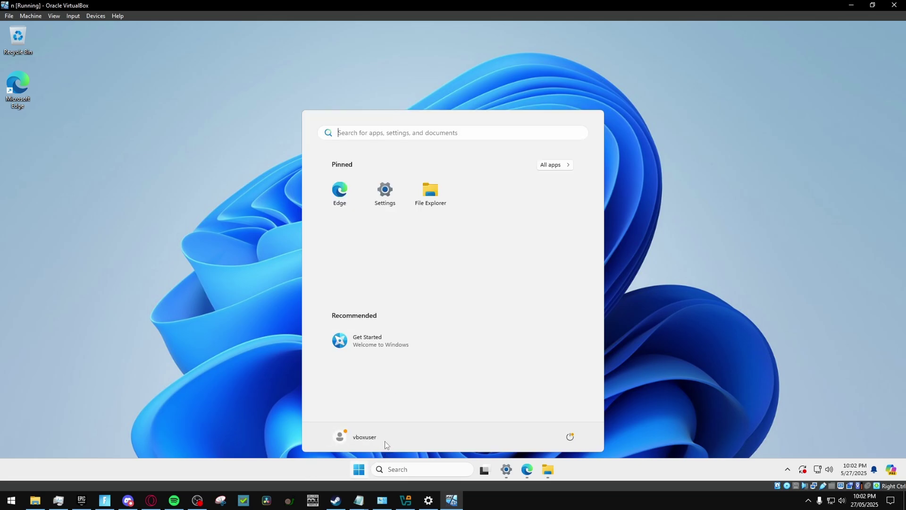
text(disk mana)
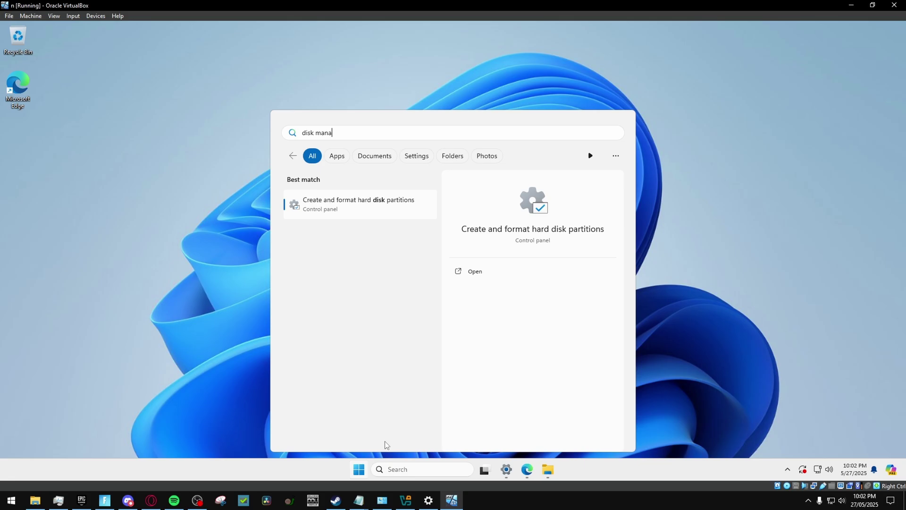
click(509, 273)
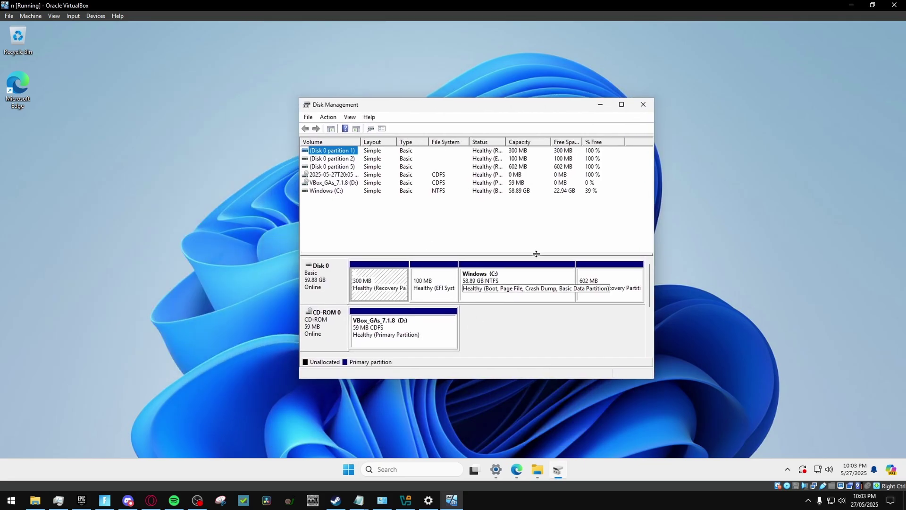
click(513, 333)
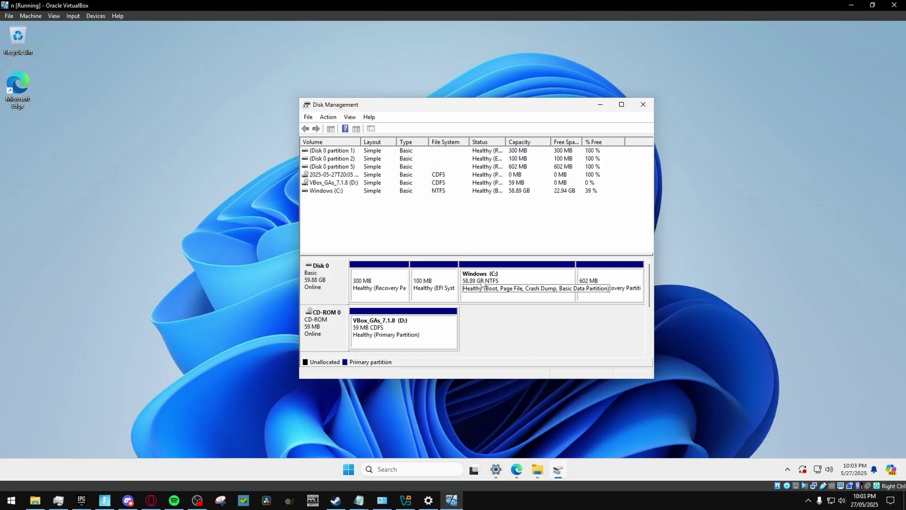
Shrink the Windows (C:) volume by 3000 MB.
right_click(482, 284)
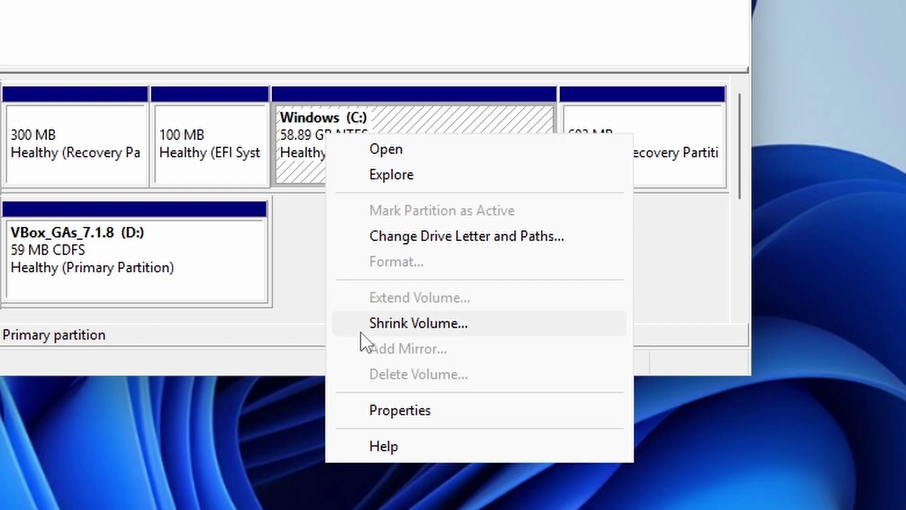
click(399, 326)
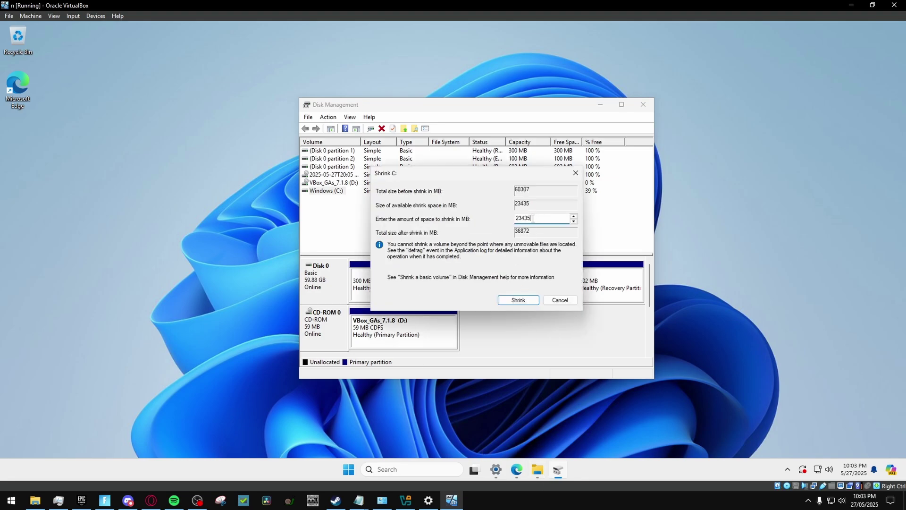
text(30000)
key(BackSpace)
click(519, 300)
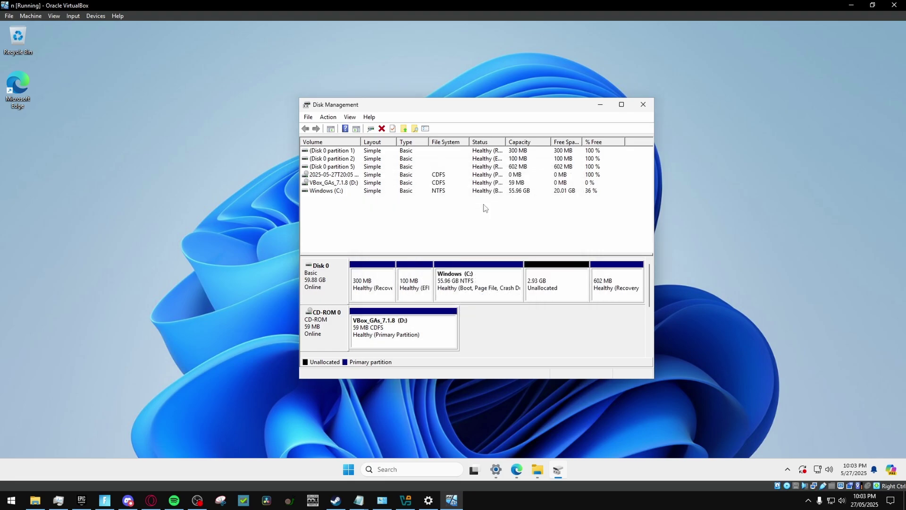
Create a 2999 MB NTFS simple volume F: in the unallocated space with default settings.
right_click(546, 291)
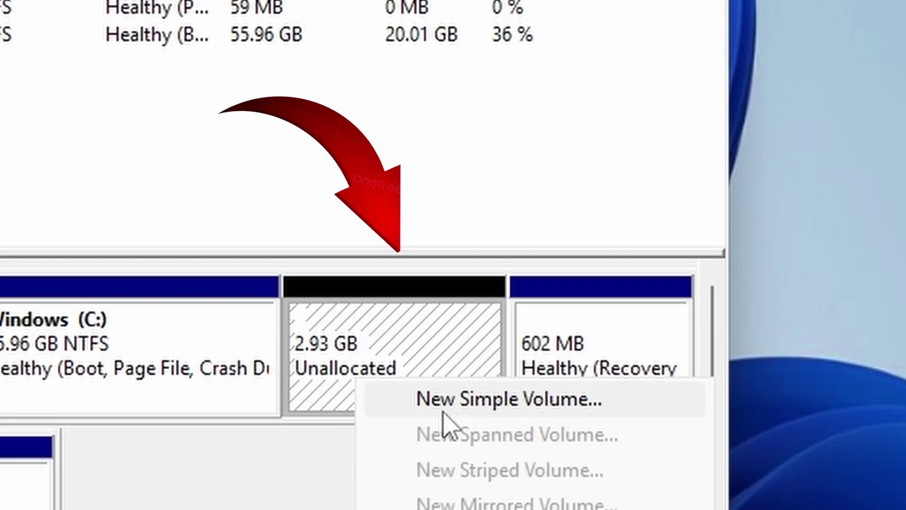
click(417, 406)
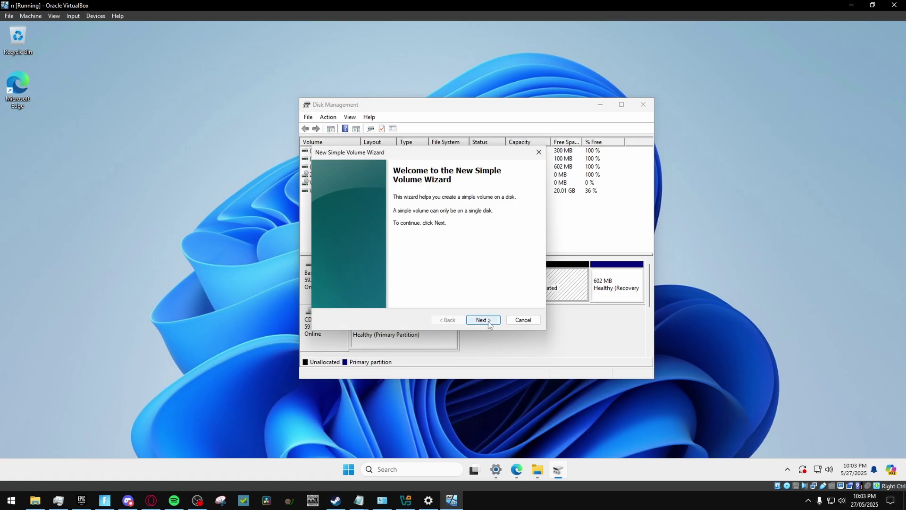
click(483, 320)
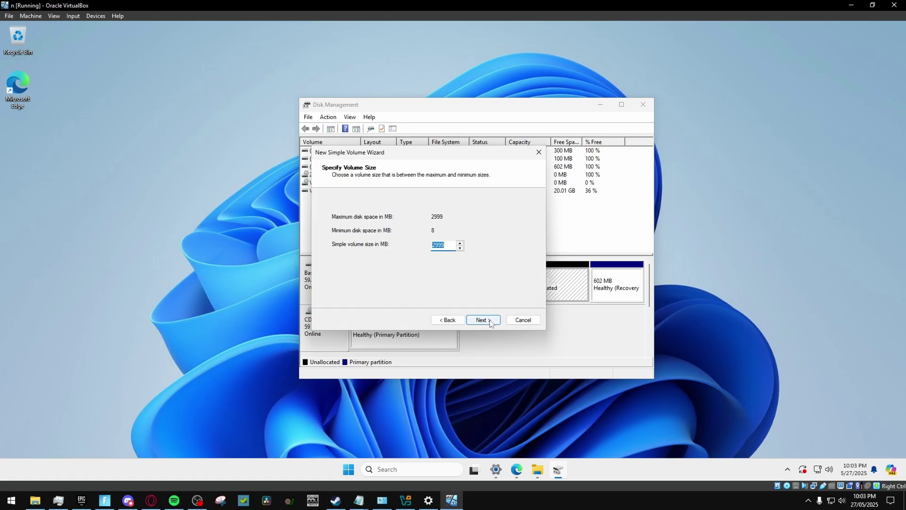
click(491, 325)
click(489, 323)
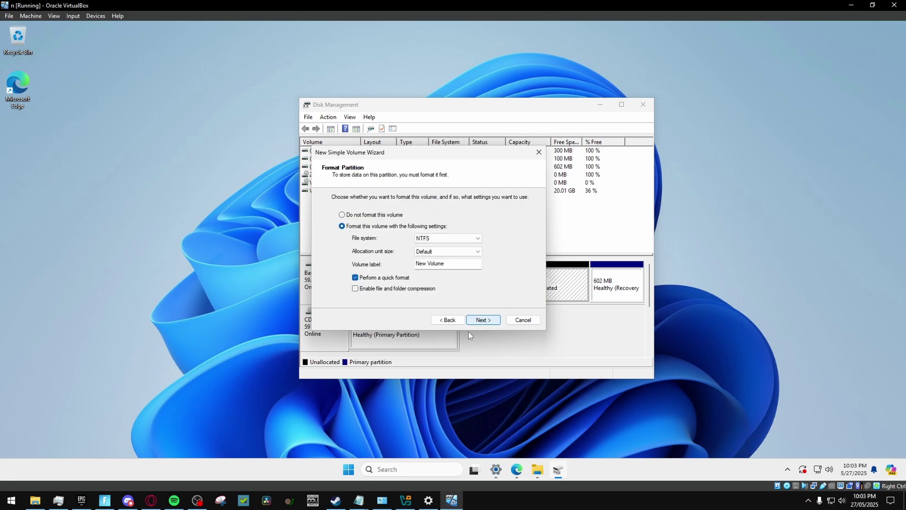
click(474, 323)
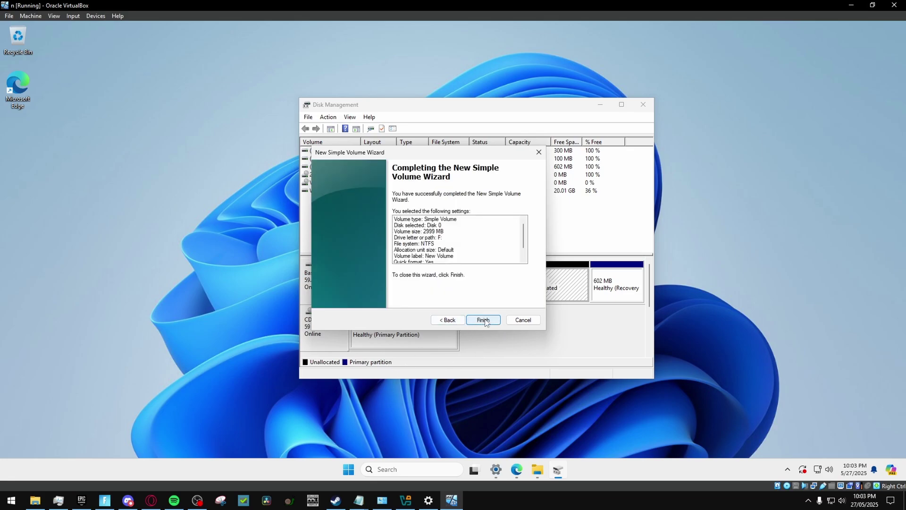
click(483, 320)
Mount AtomOS10_22h2_Lite from Downloads as DVD Drive (G:), confirming the security warning.
click(538, 470)
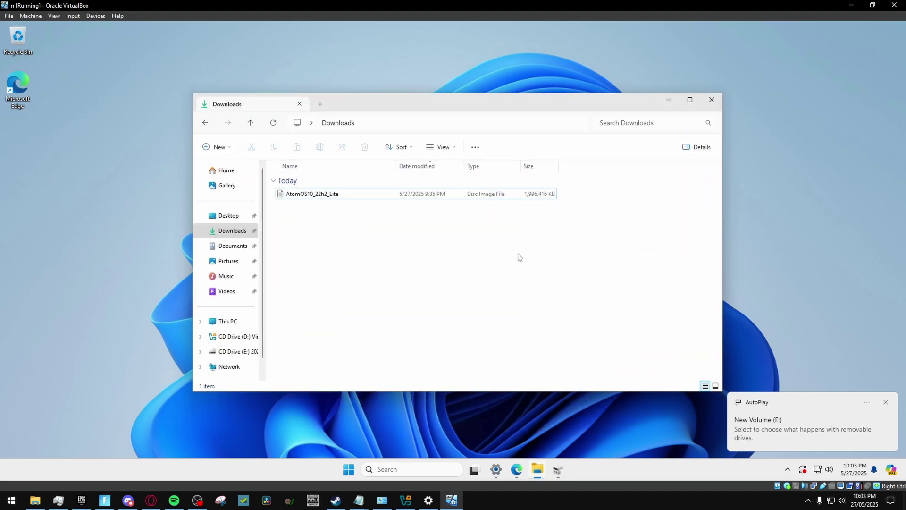
click(669, 100)
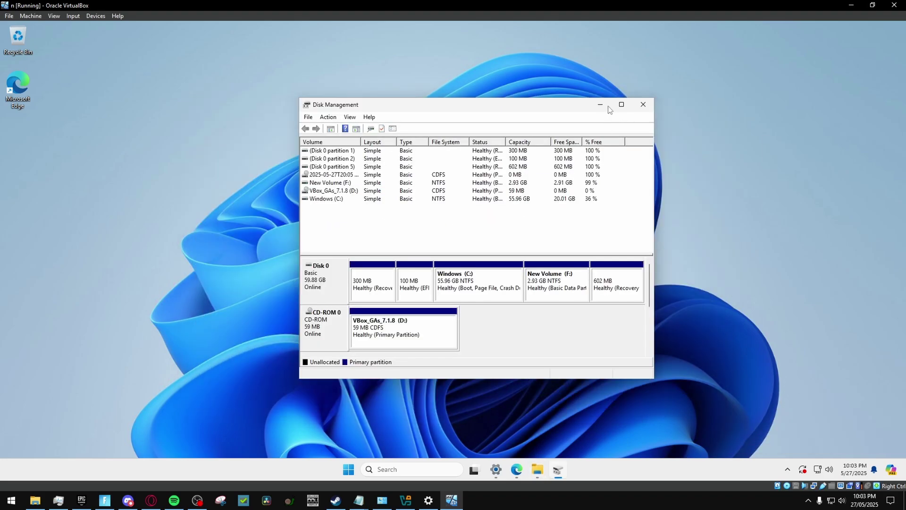
click(606, 108)
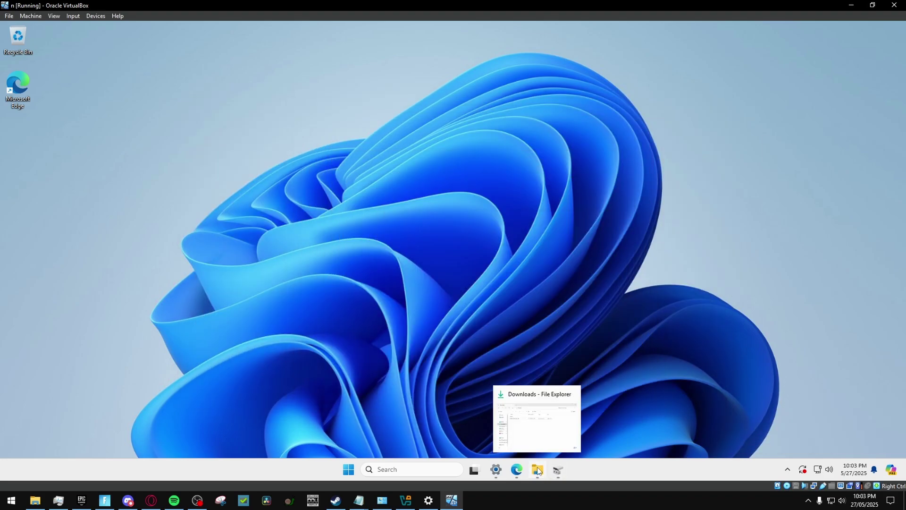
click(537, 471)
click(406, 469)
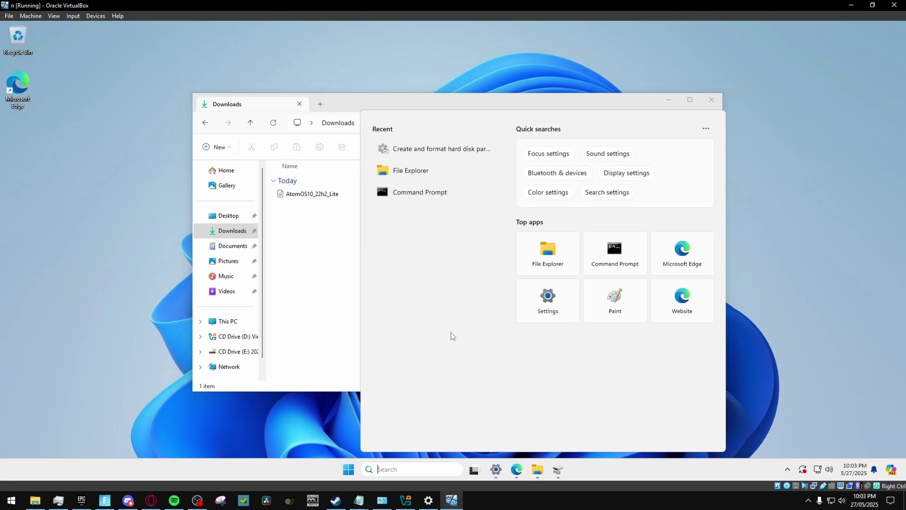
click(349, 197)
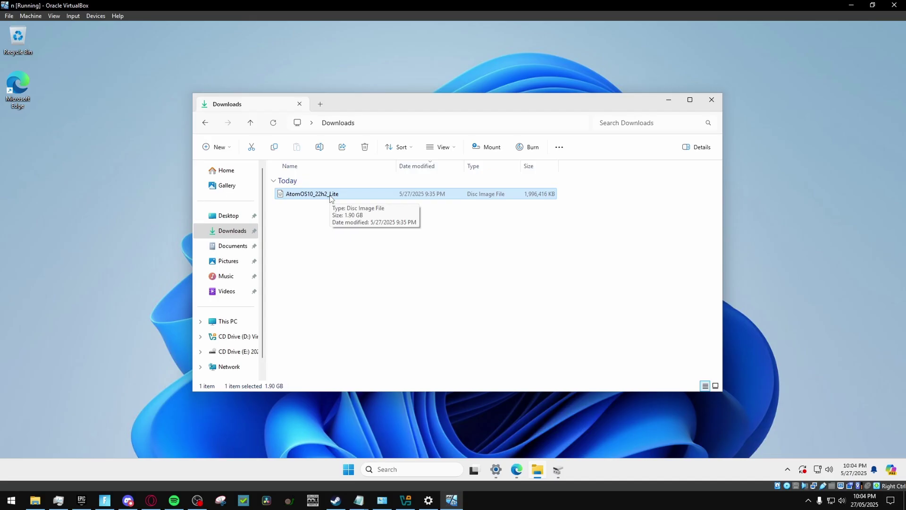
double_click(331, 194)
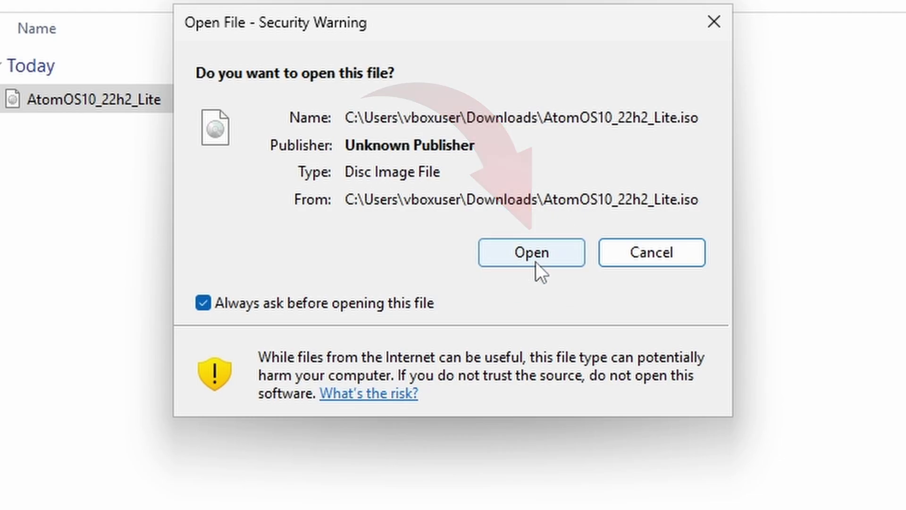
click(535, 258)
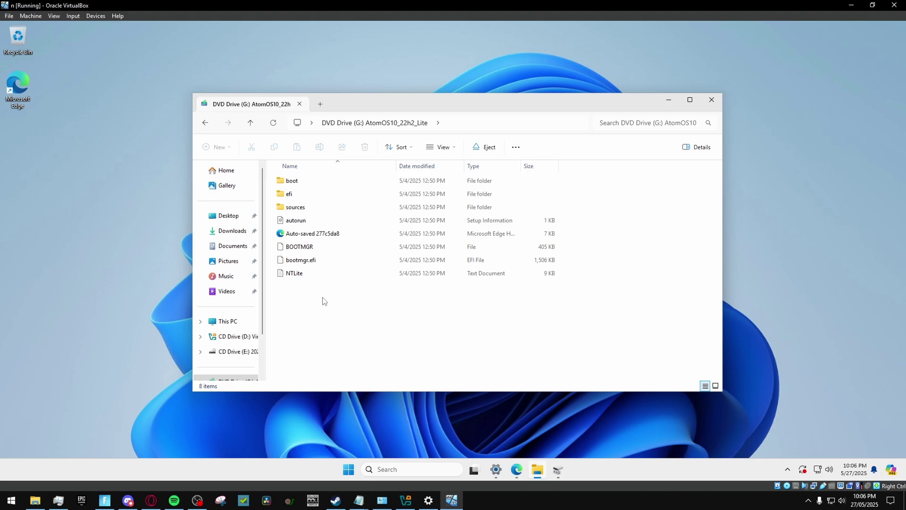
Select and copy all eight items on DVD Drive (G:).
drag(323, 298, 299, 180)
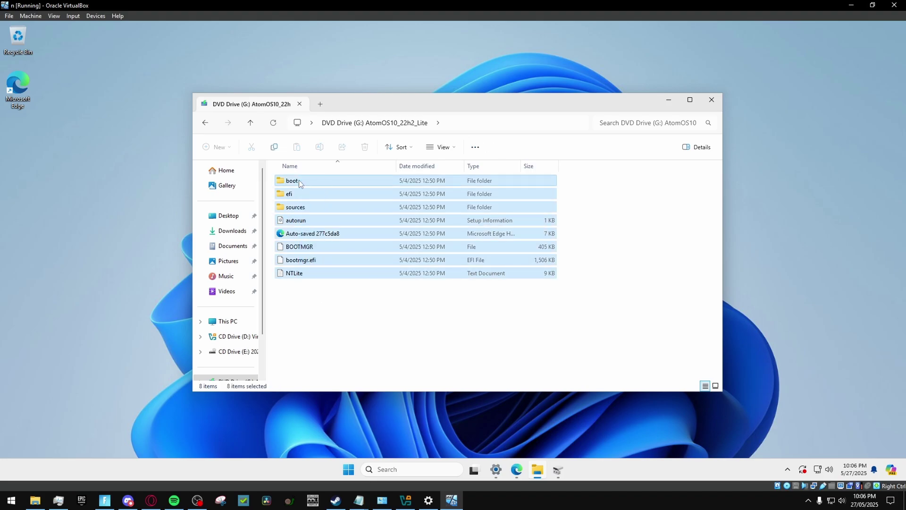
right_click(299, 180)
click(315, 198)
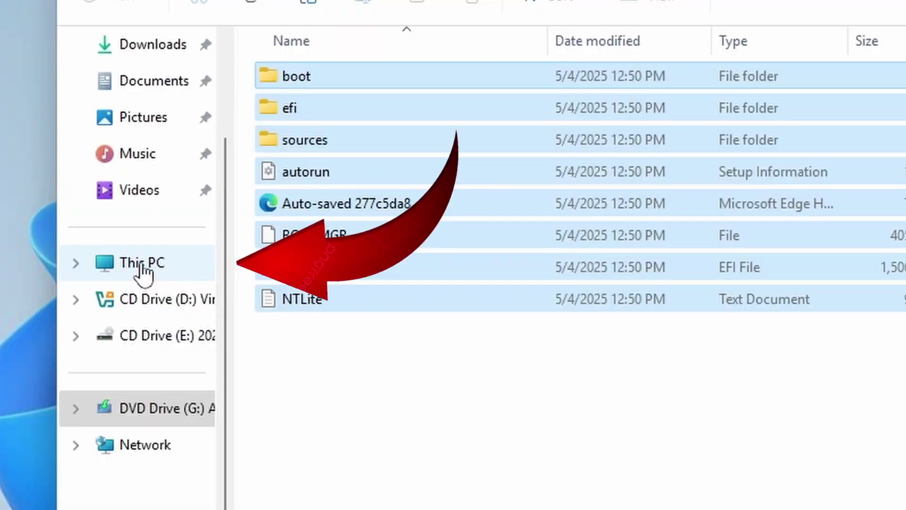
Paste the items into New Volume (F:) via This PC, then go back to Downloads.
click(228, 324)
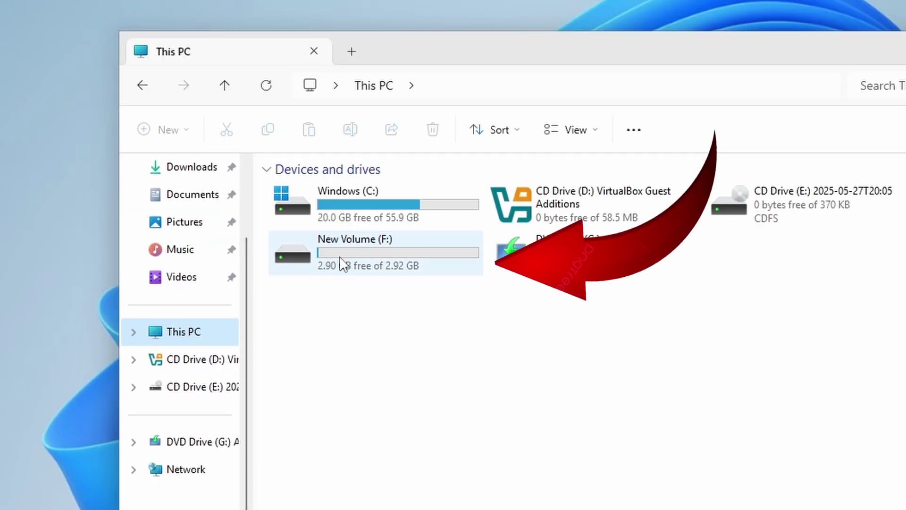
double_click(311, 264)
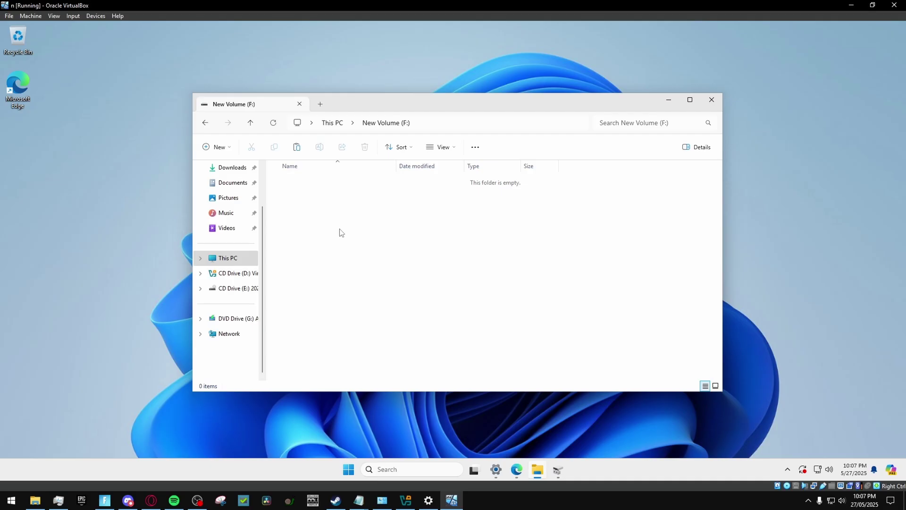
right_click(340, 228)
click(355, 224)
click(149, 178)
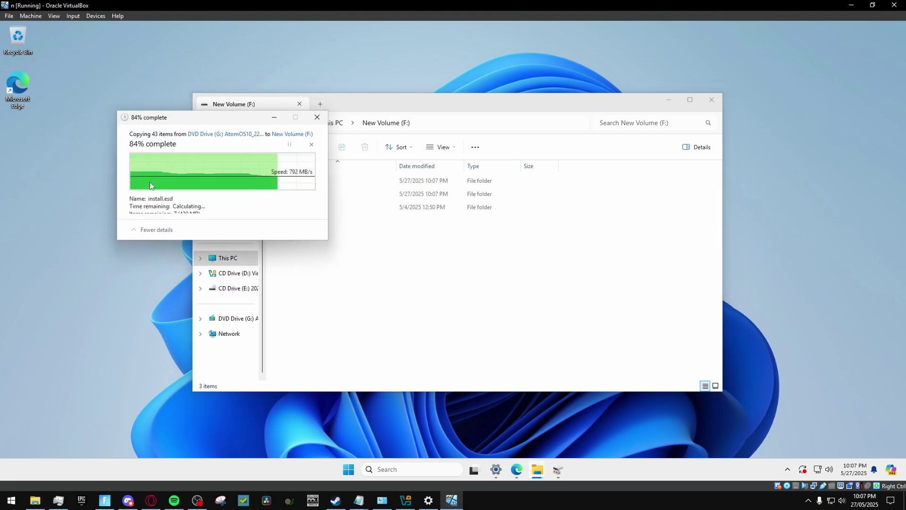
scroll(230, 293, up, 3)
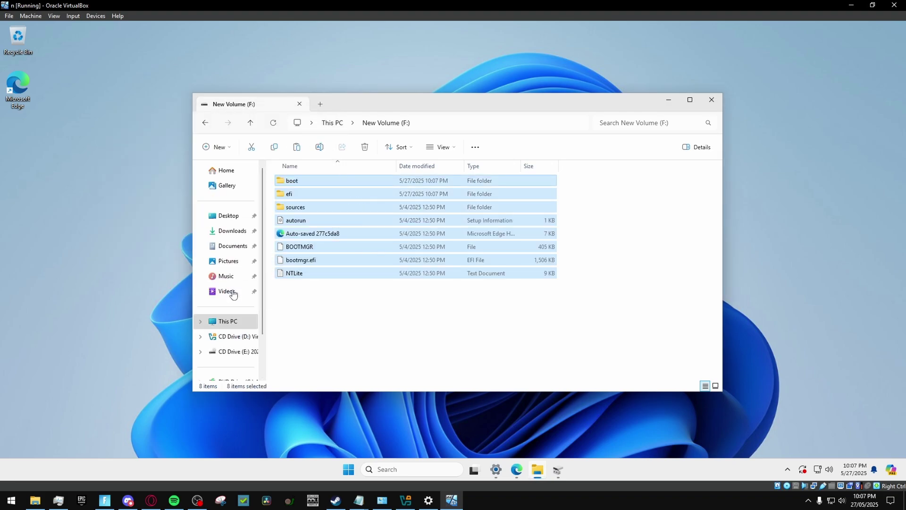
click(231, 235)
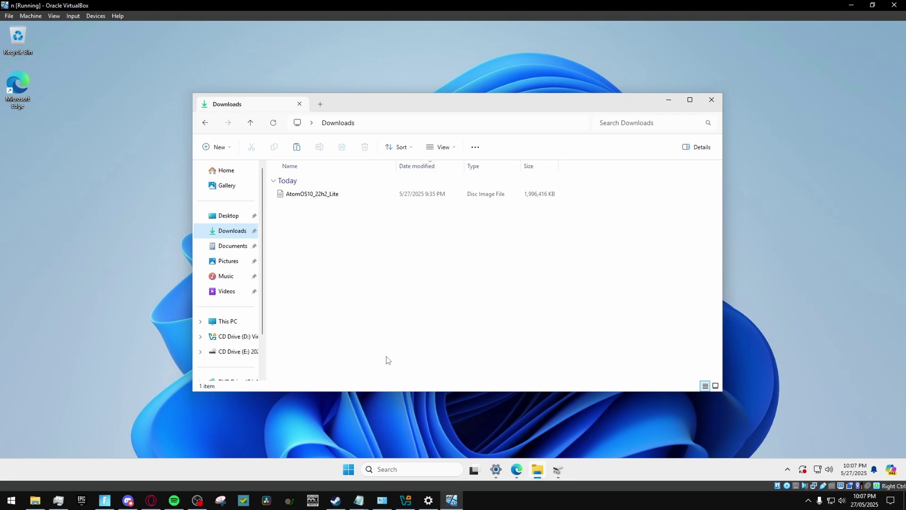
Open the Ghost Spectre video's EasyBCD Google Drive link and download EasyBCD2.4.exe despite the warning.
click(517, 470)
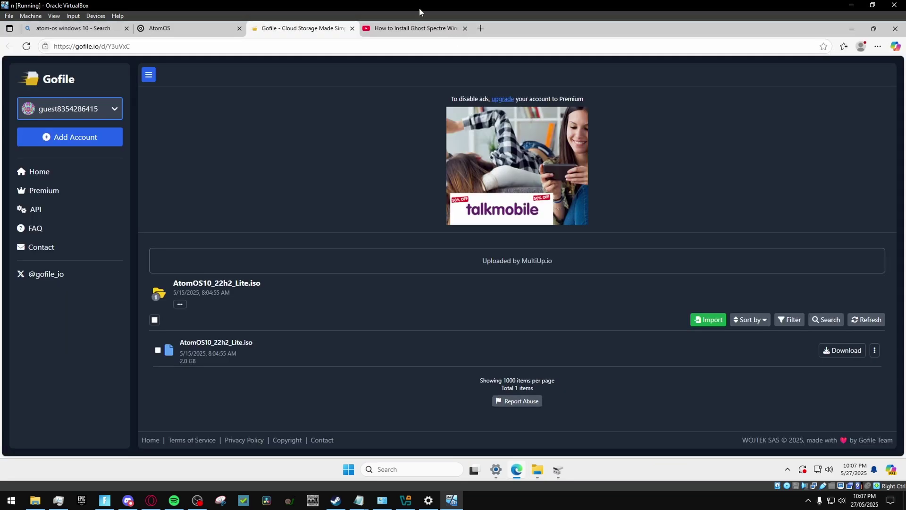
click(413, 28)
scroll(214, 353, down, 3)
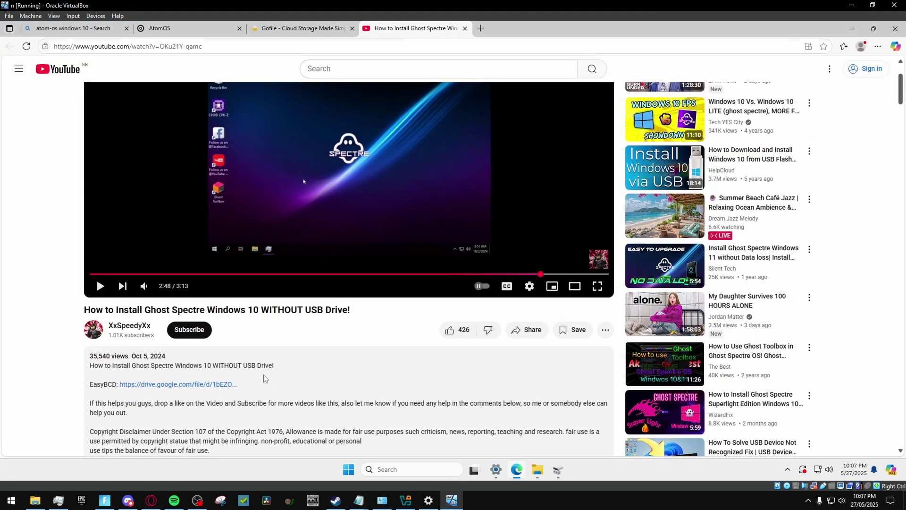
click(182, 409)
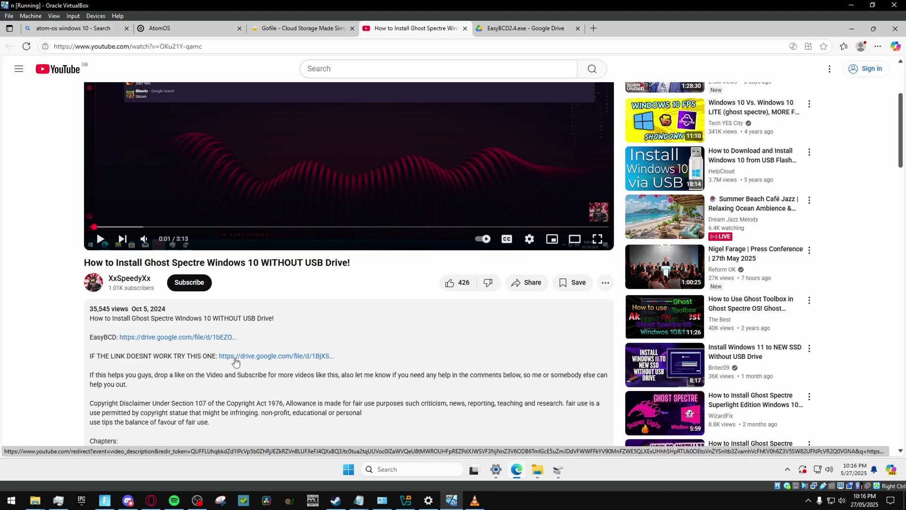
click(236, 359)
click(439, 139)
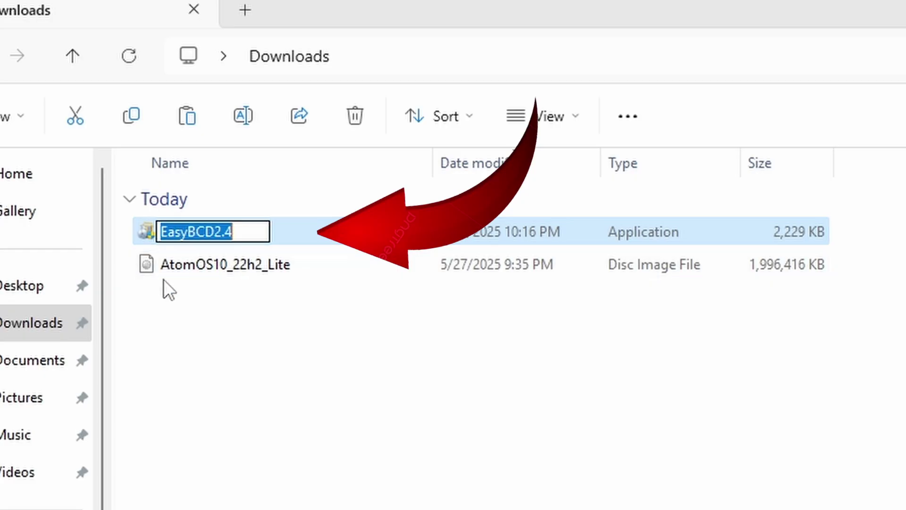
Run the EasyBCD2.4 installer, approve UAC, and install with the default licence, components and location.
click(186, 290)
double_click(256, 234)
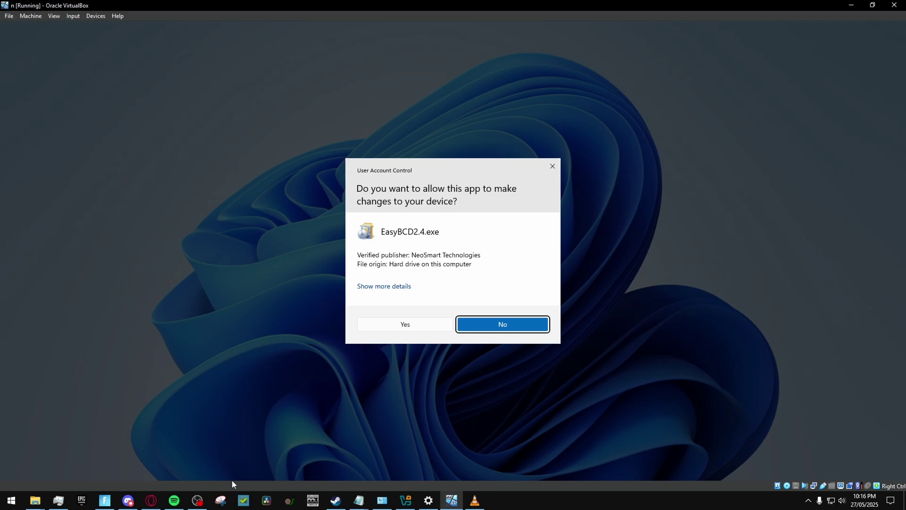
click(197, 500)
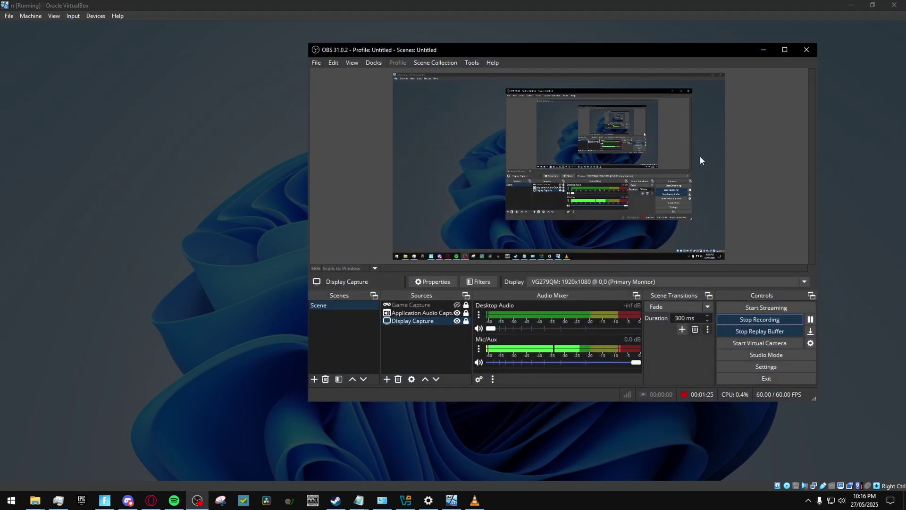
drag(689, 55, 710, 162)
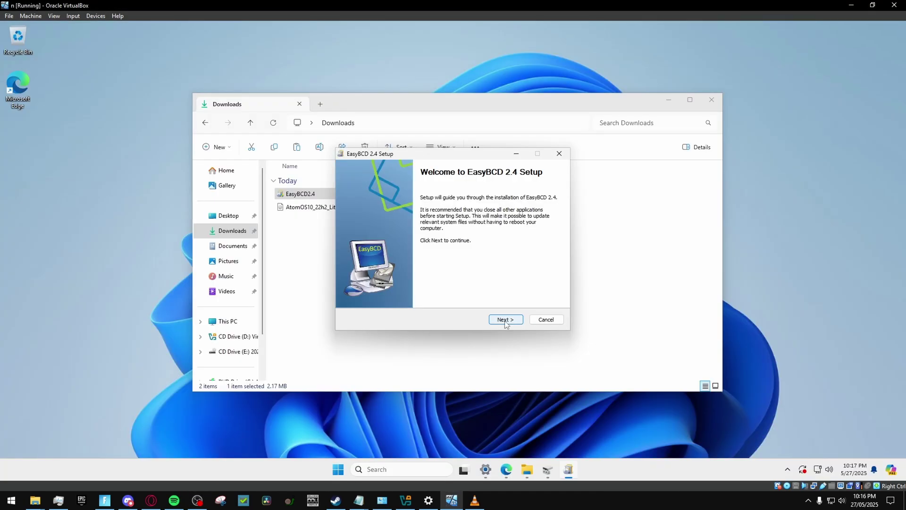
click(505, 320)
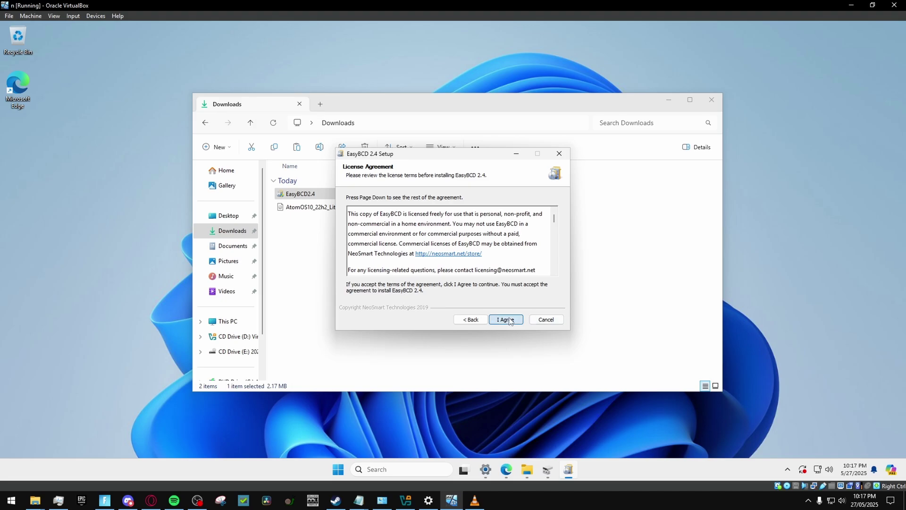
click(505, 320)
click(505, 320)
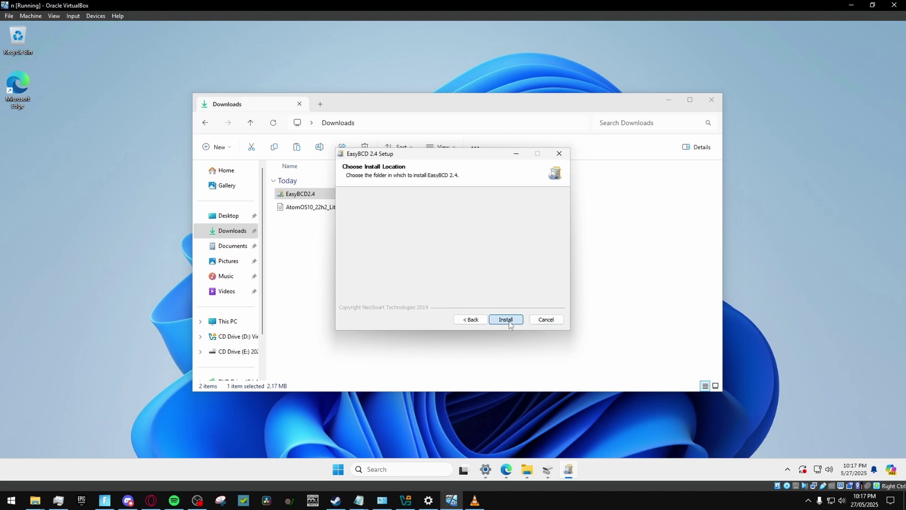
click(505, 320)
click(505, 320)
click(669, 99)
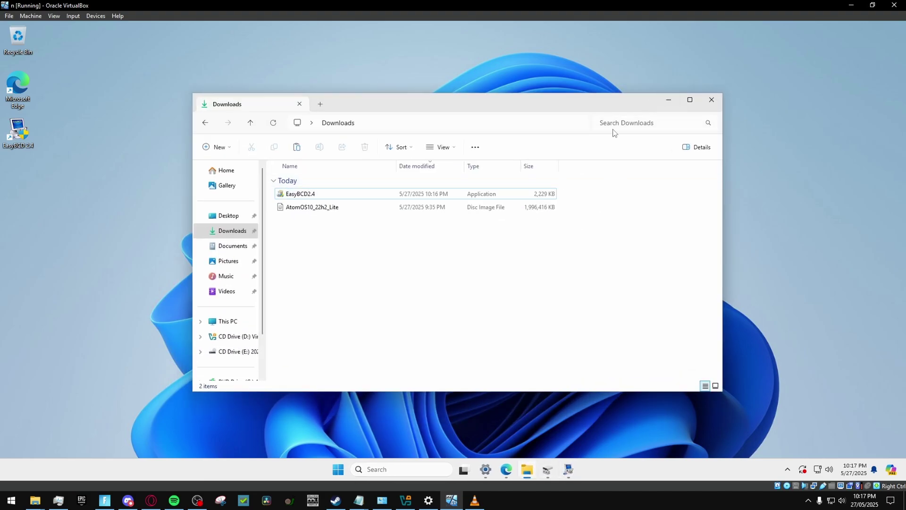
Launch EasyBCD in English and dismiss the Community Edition licence and EFI bootloader notices.
drag(557, 106, 582, 359)
click(698, 354)
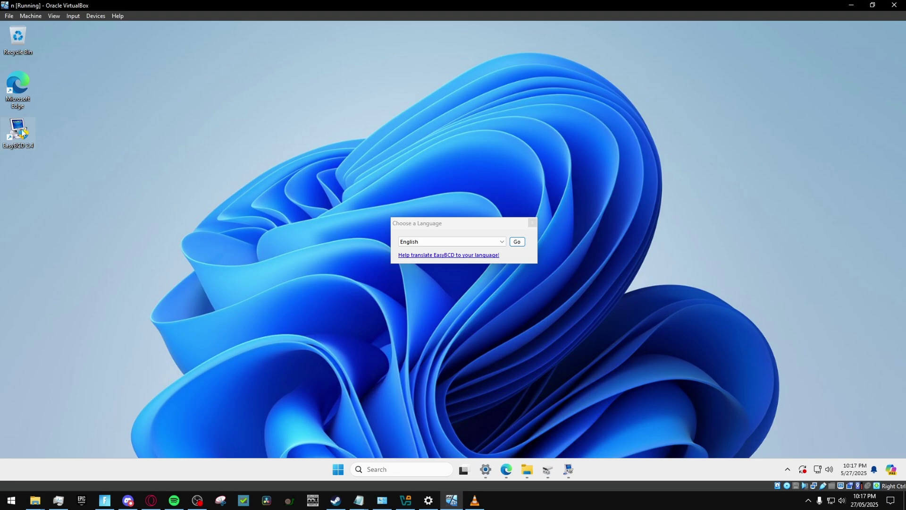
drag(477, 228, 469, 232)
click(510, 245)
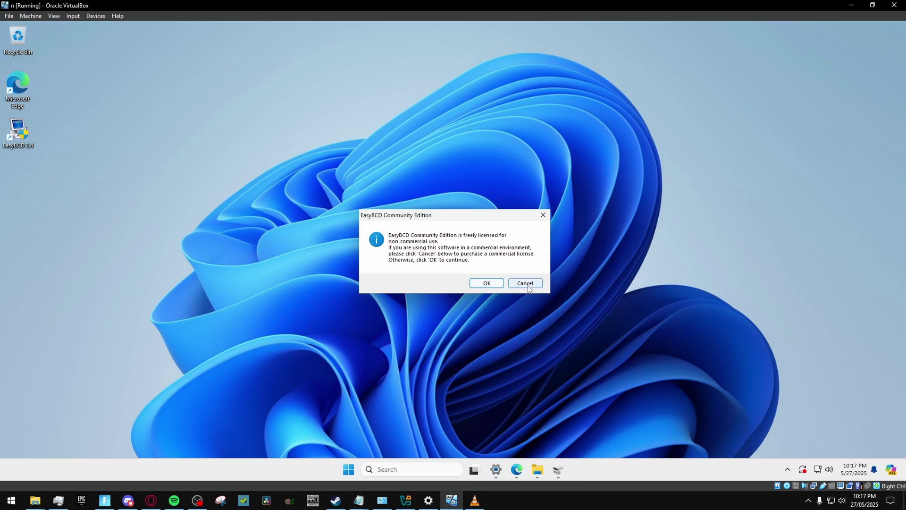
click(489, 286)
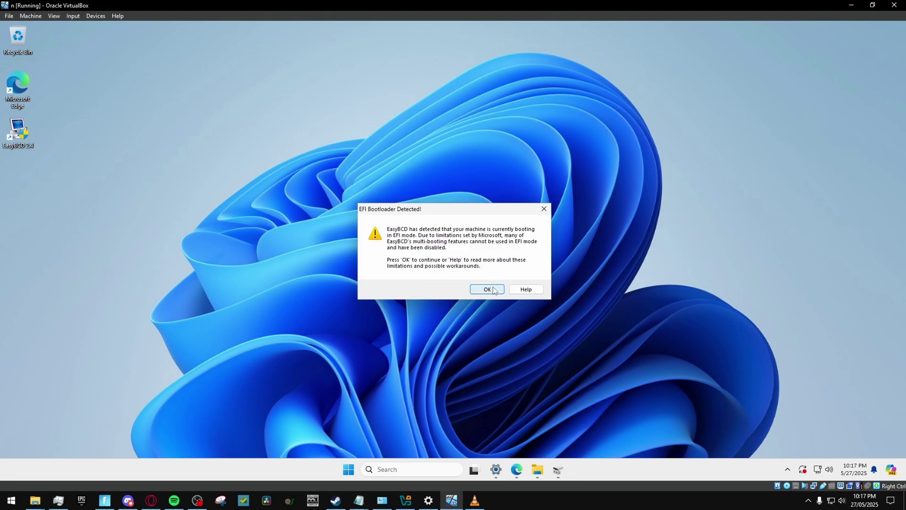
click(494, 290)
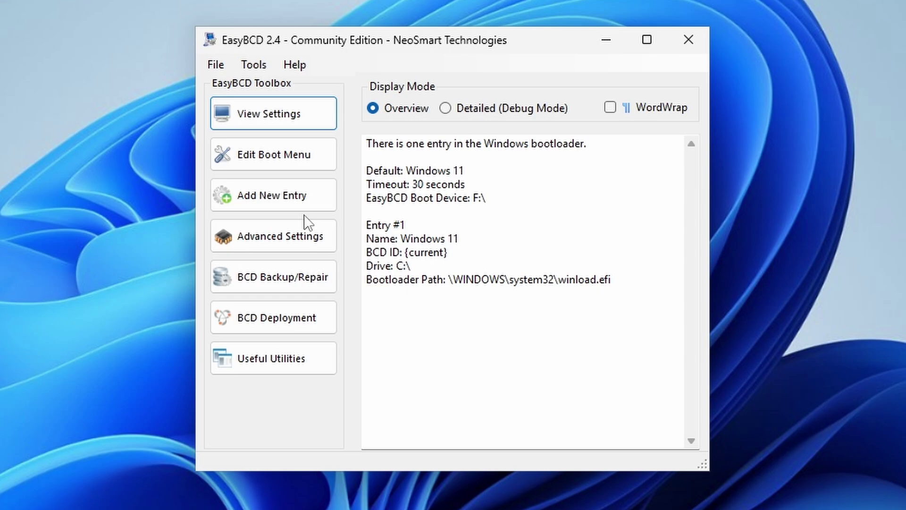
Add a new WinPE boot entry and browse for its image on New Volume (F:).
click(260, 192)
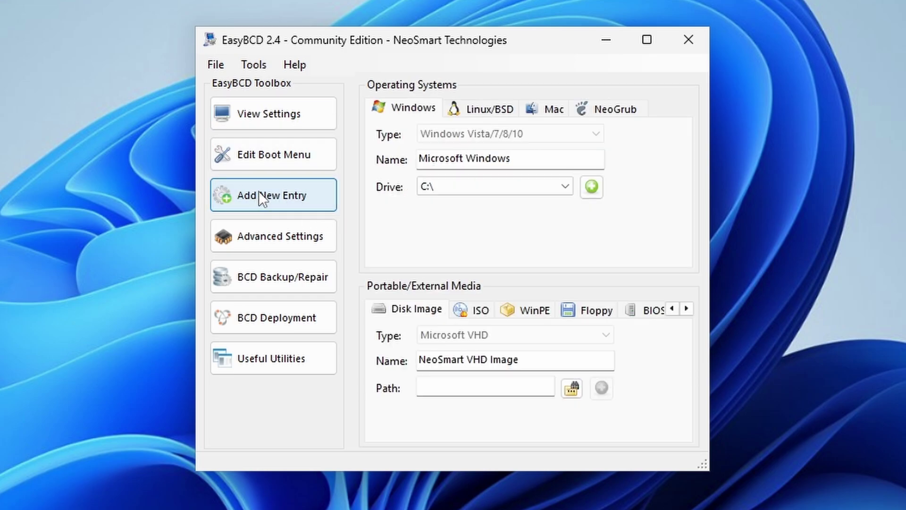
click(529, 307)
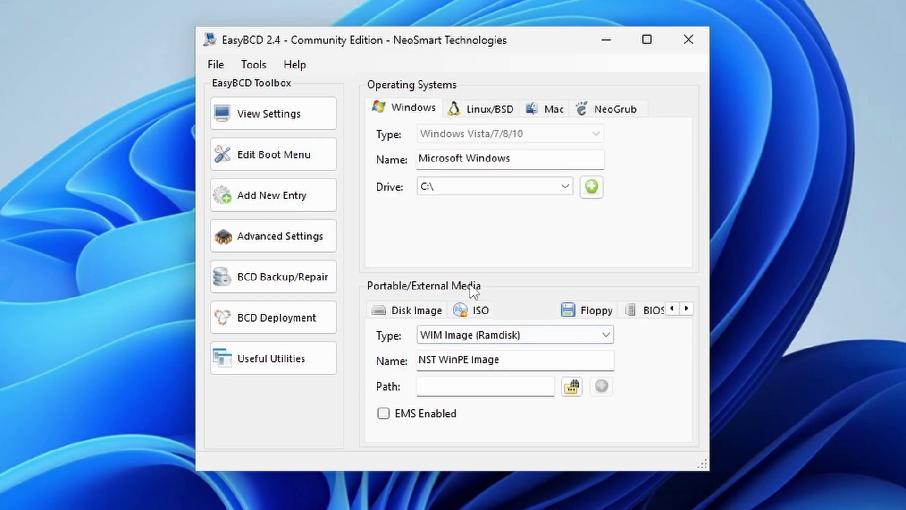
click(572, 387)
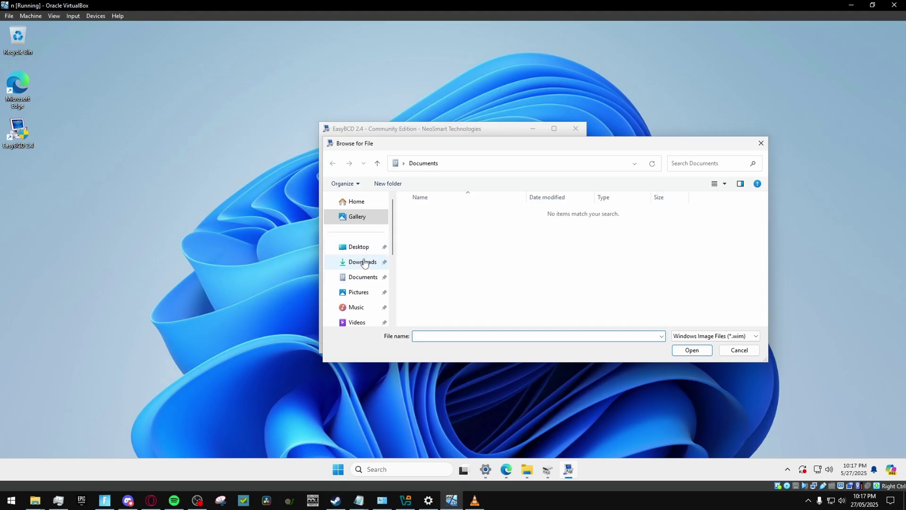
click(362, 263)
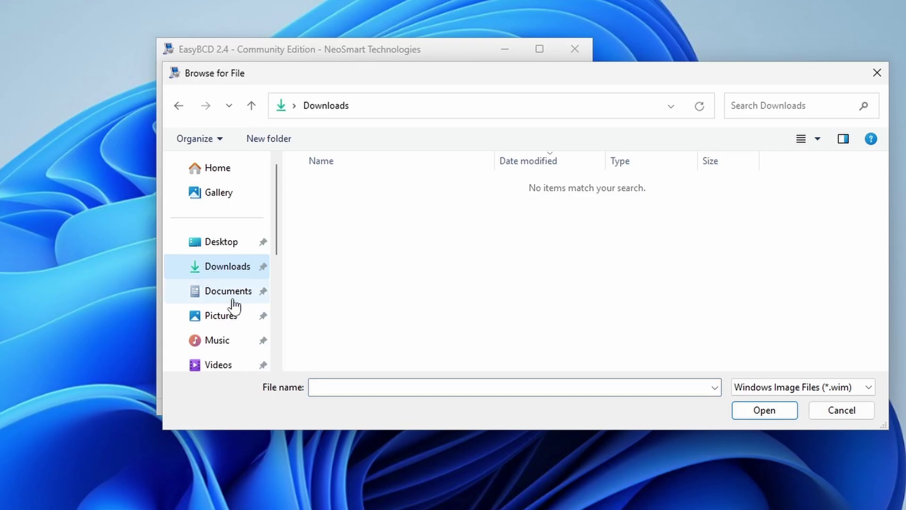
scroll(356, 290, down, 3)
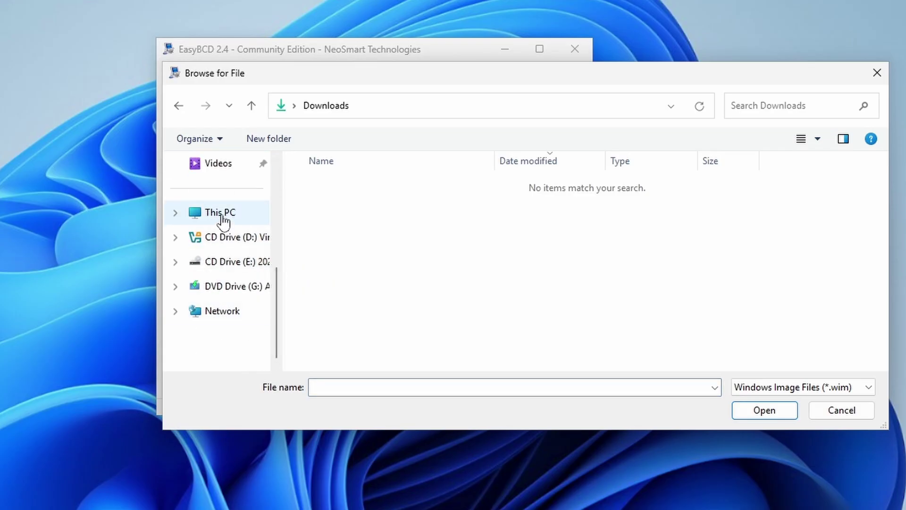
click(222, 216)
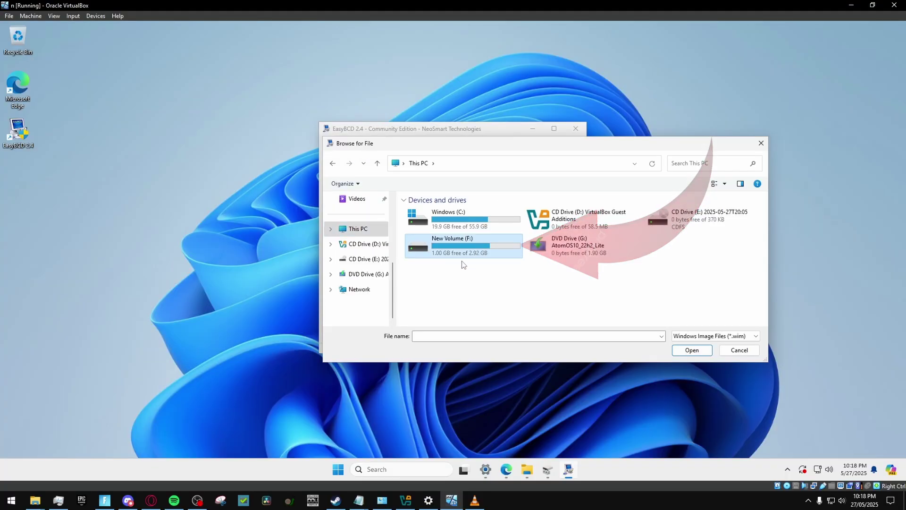
click(410, 252)
click(472, 256)
Pick F:\sources\boot.wim as the WinPE image path.
double_click(462, 252)
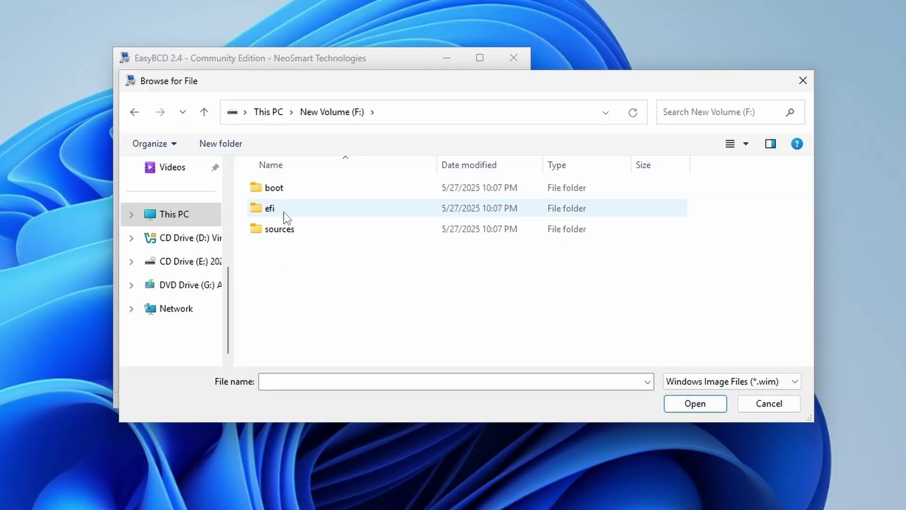
double_click(310, 230)
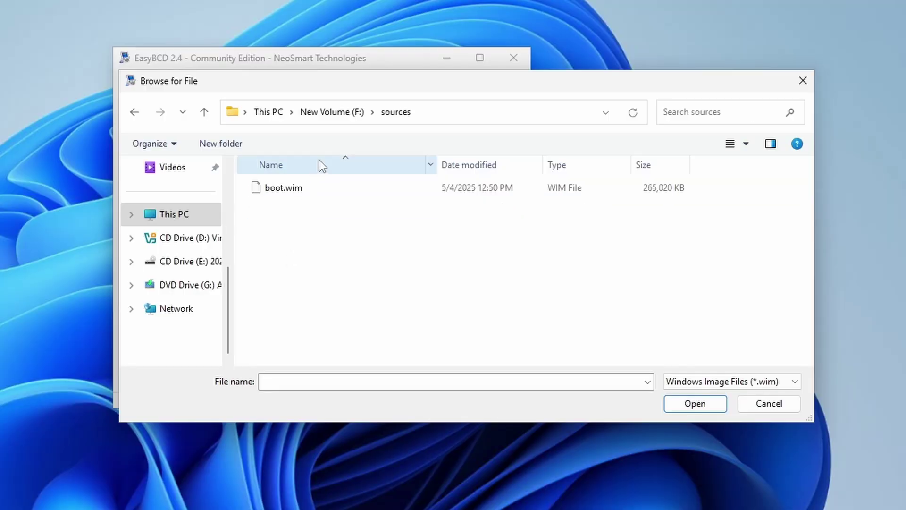
click(332, 112)
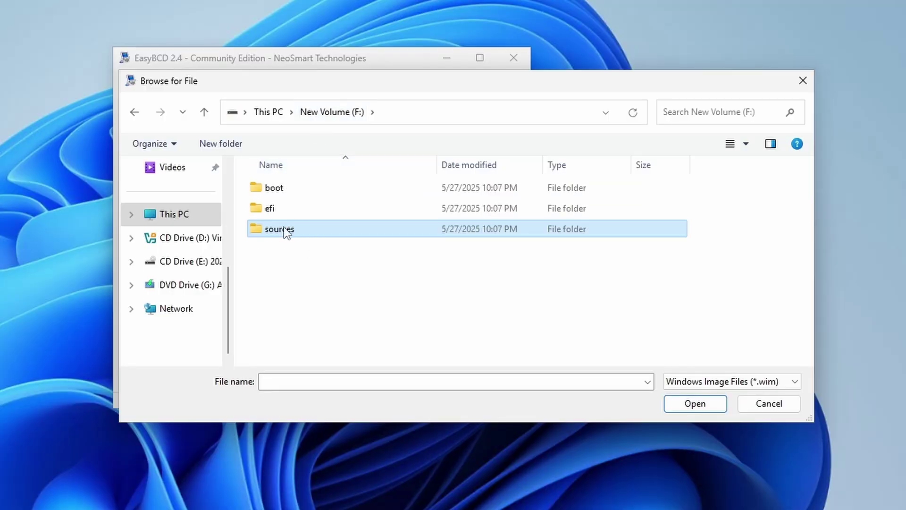
double_click(285, 230)
click(322, 187)
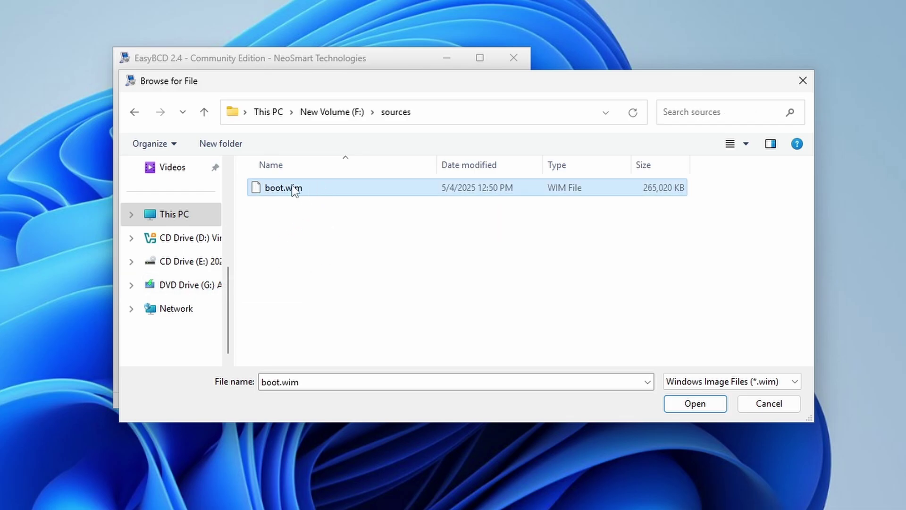
click(692, 407)
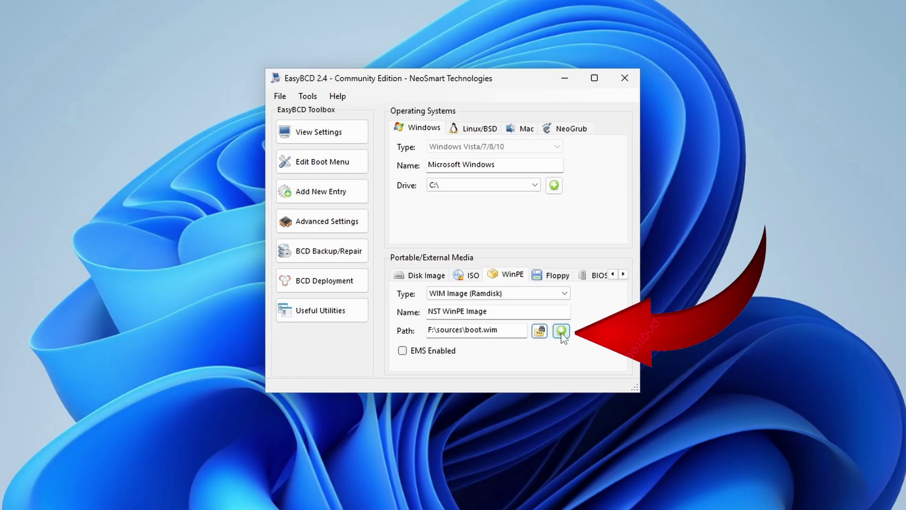
Add NST WinPE Image, make it the default entry above Windows 11, disable the Metro bootloader, and save.
click(561, 332)
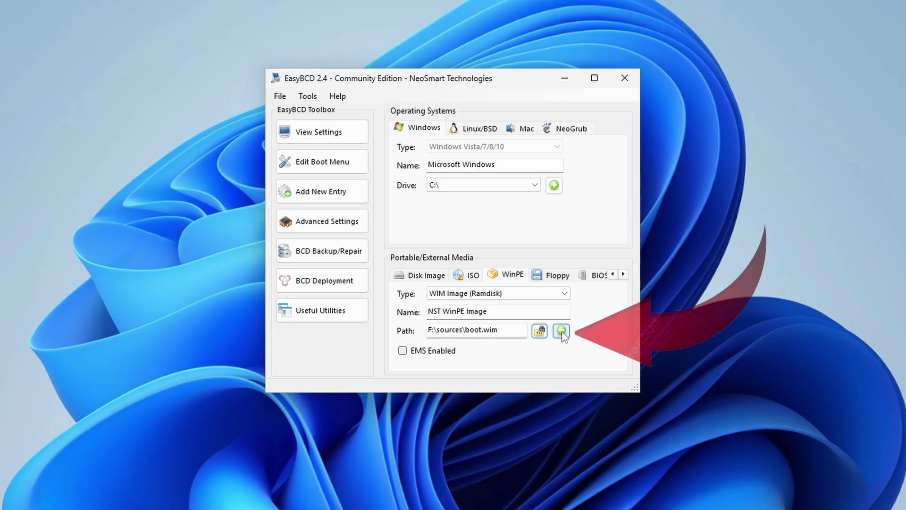
click(341, 165)
click(462, 173)
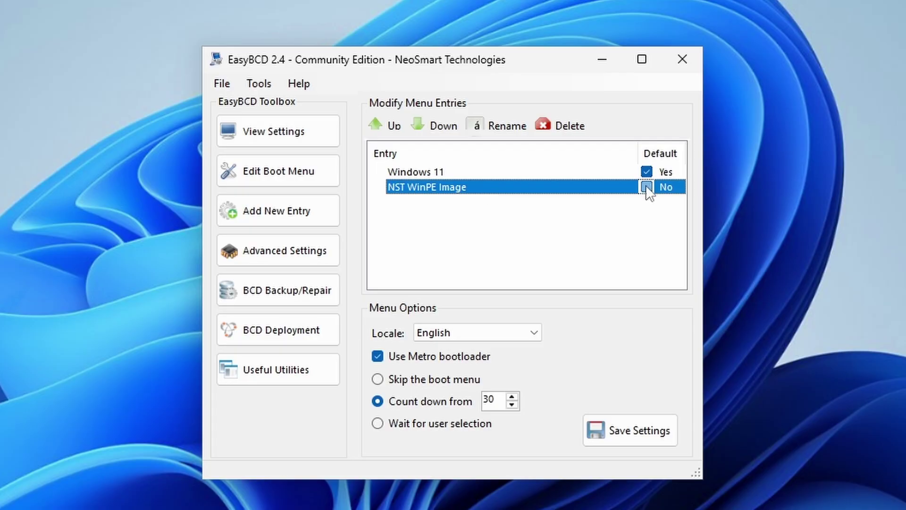
click(646, 187)
click(380, 126)
click(444, 247)
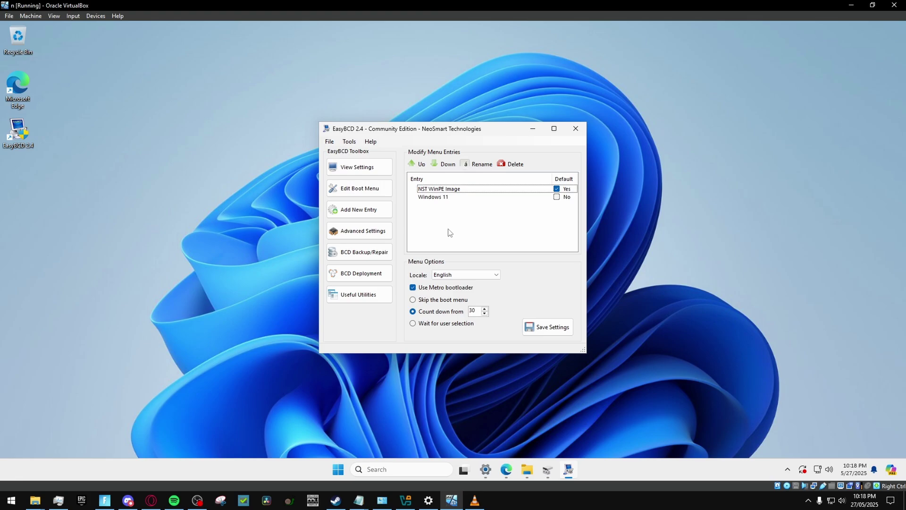
click(550, 327)
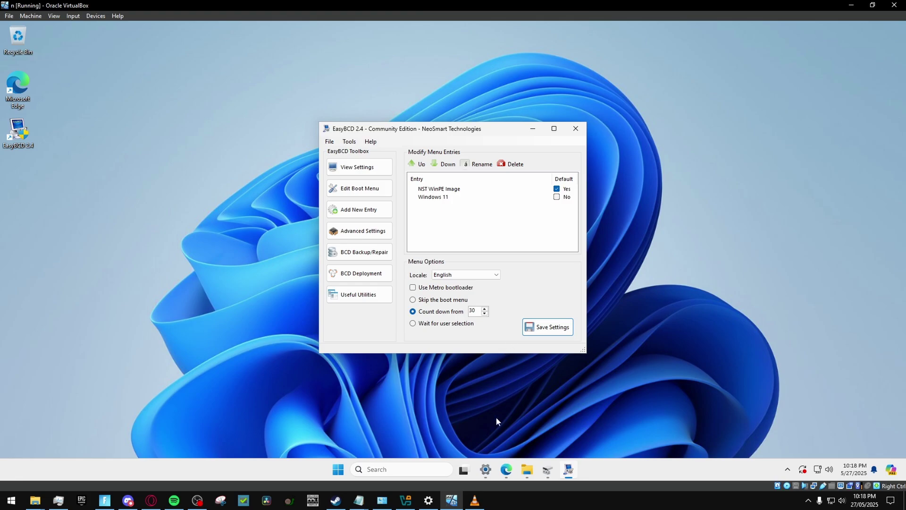
Open Device Manager and check the Intel PRO/1000 MT network adapter.
click(506, 470)
click(810, 29)
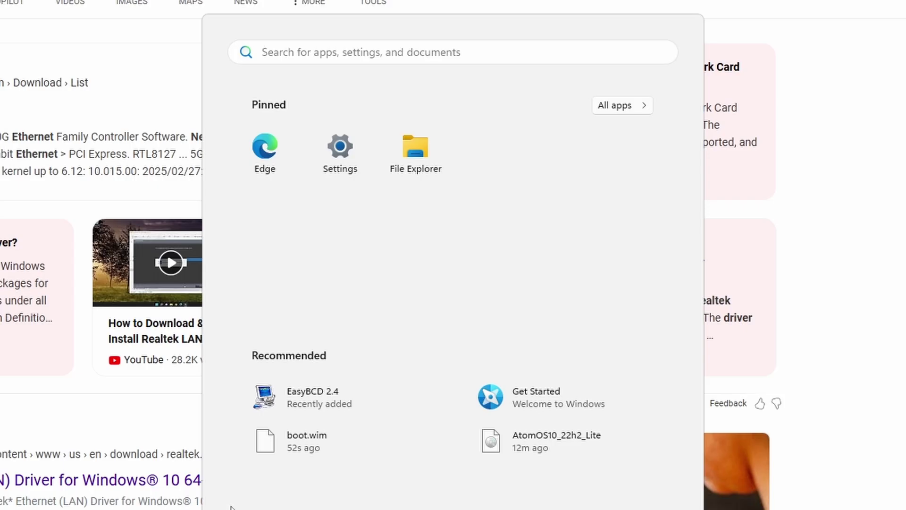
text(dev)
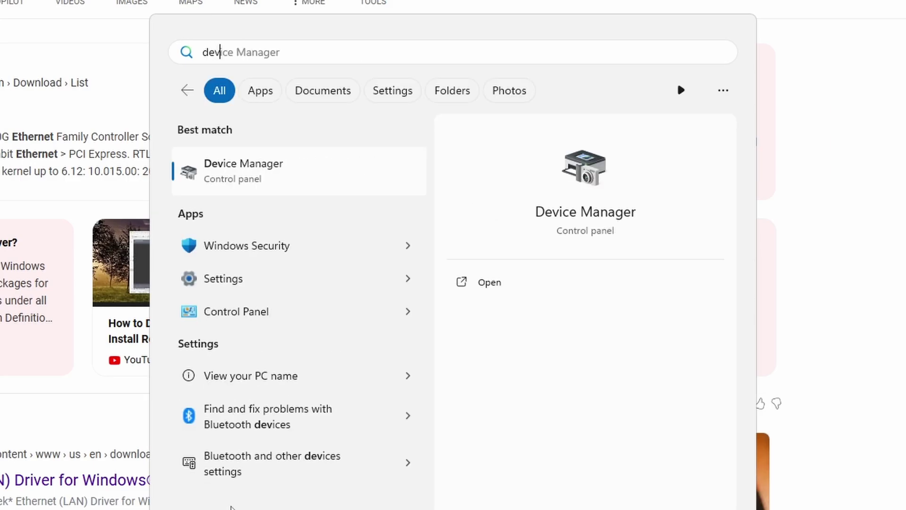
key(Return)
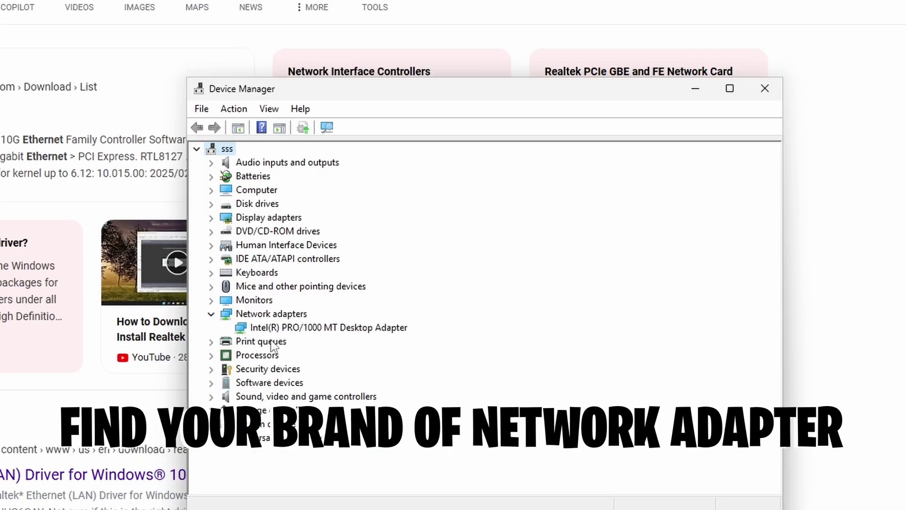
click(274, 330)
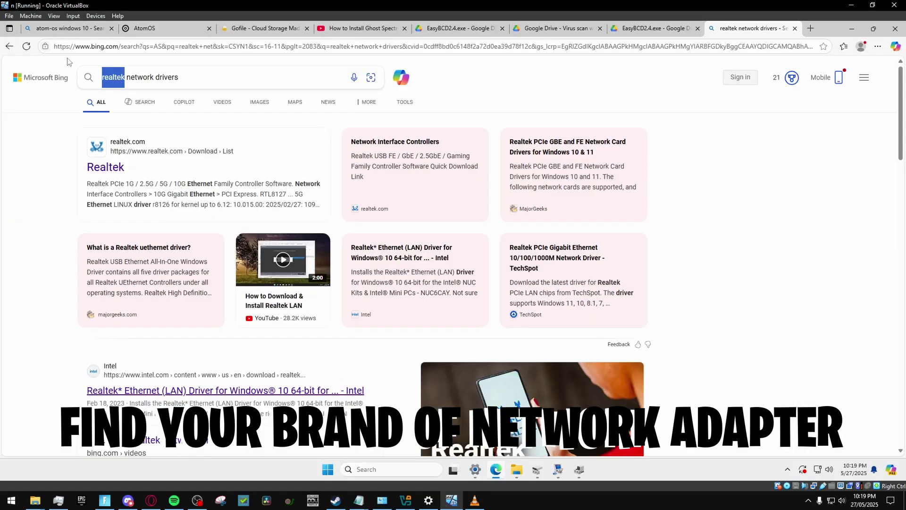
Search for Intel drivers and open Intel's Network Adapter Driver for Windows 10 page, version 30.1.
text(intel network drivers)
key(Return)
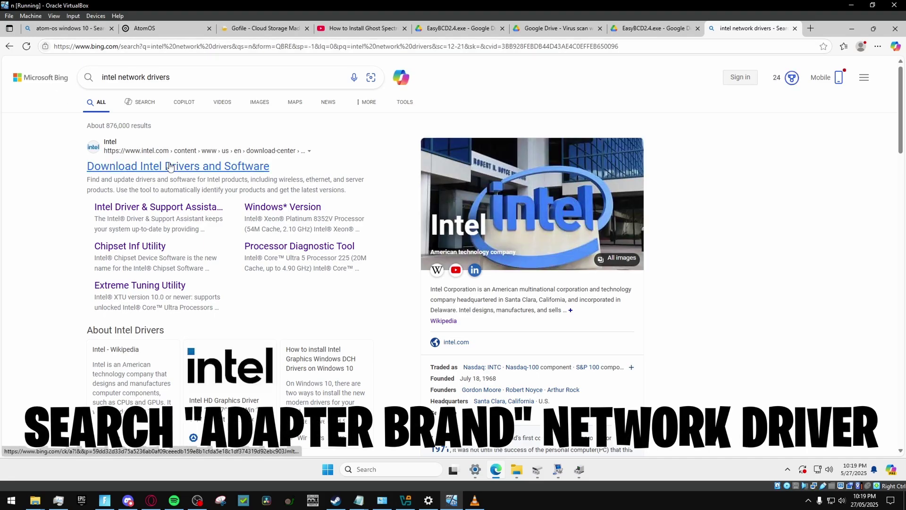
click(169, 165)
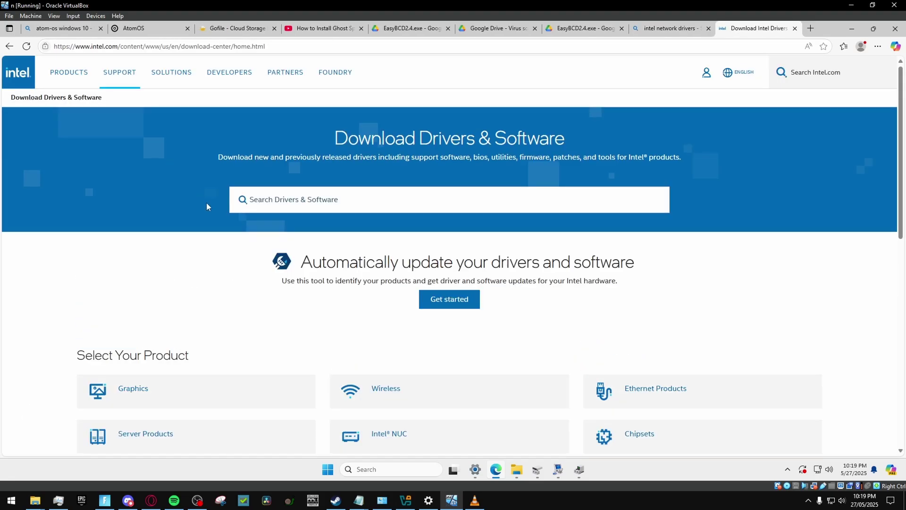
scroll(219, 216, down, 4)
click(642, 213)
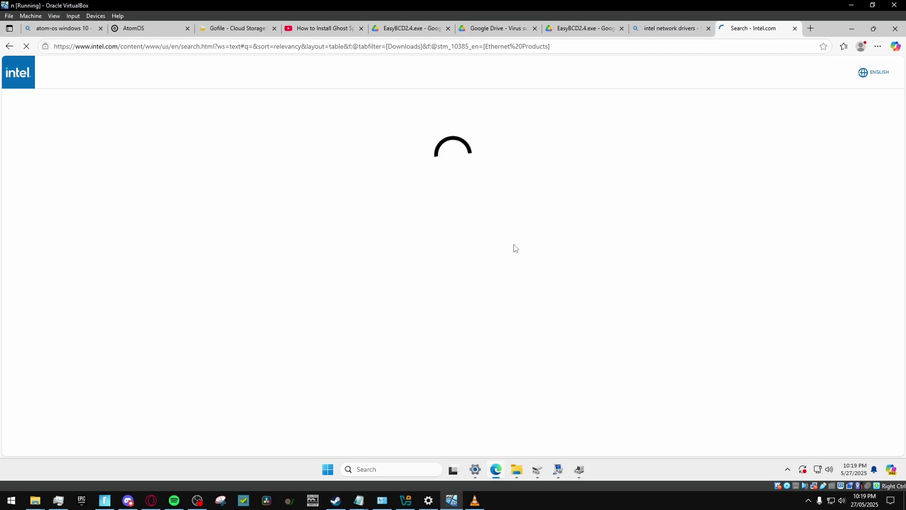
scroll(392, 216, down, 7)
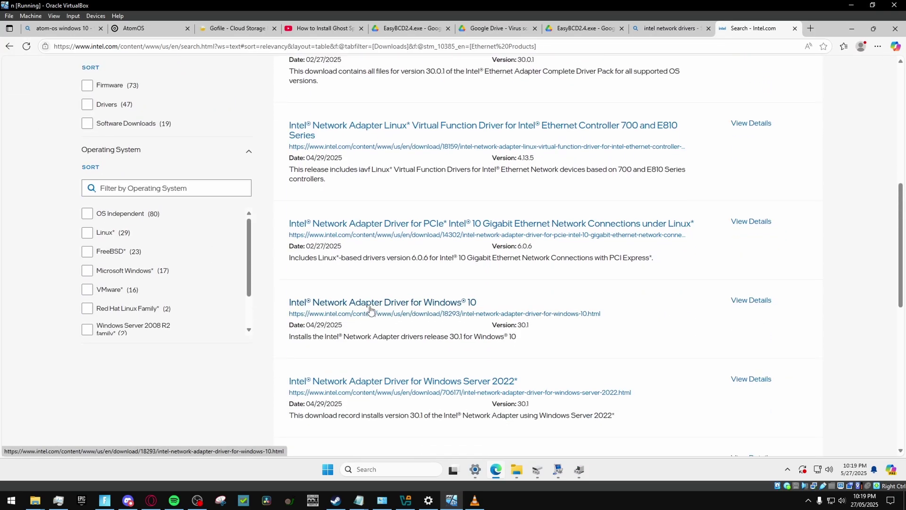
click(372, 302)
scroll(666, 153, down, 2)
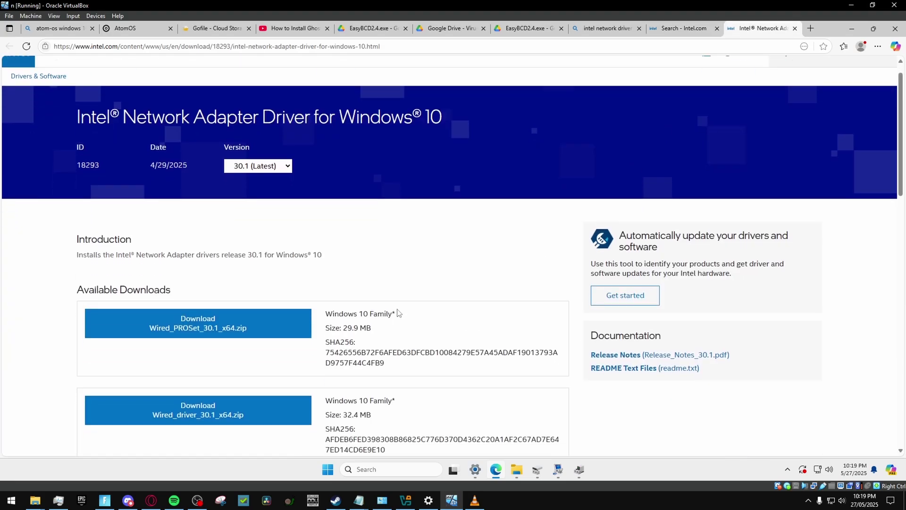
click(259, 92)
click(263, 258)
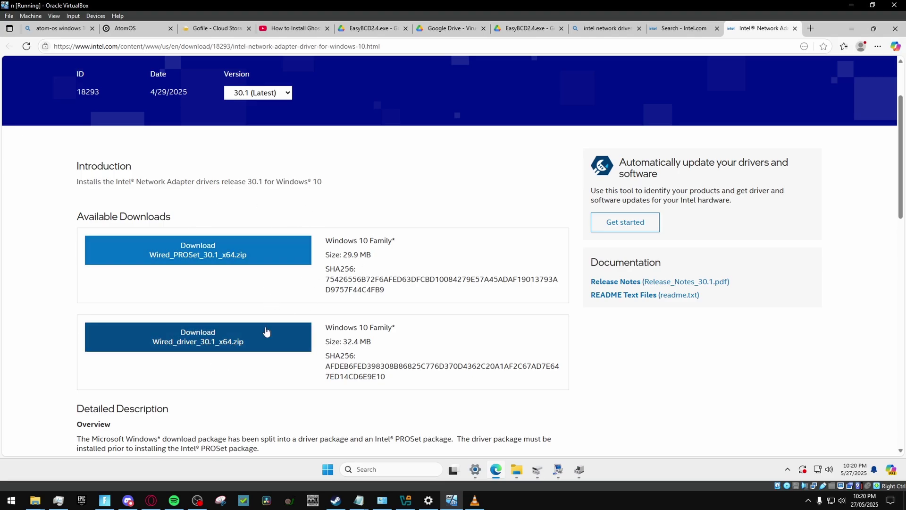
Download Wired_driver_30.1_x64.zip after accepting Intel's license, and show it in its folder.
click(201, 347)
click(364, 353)
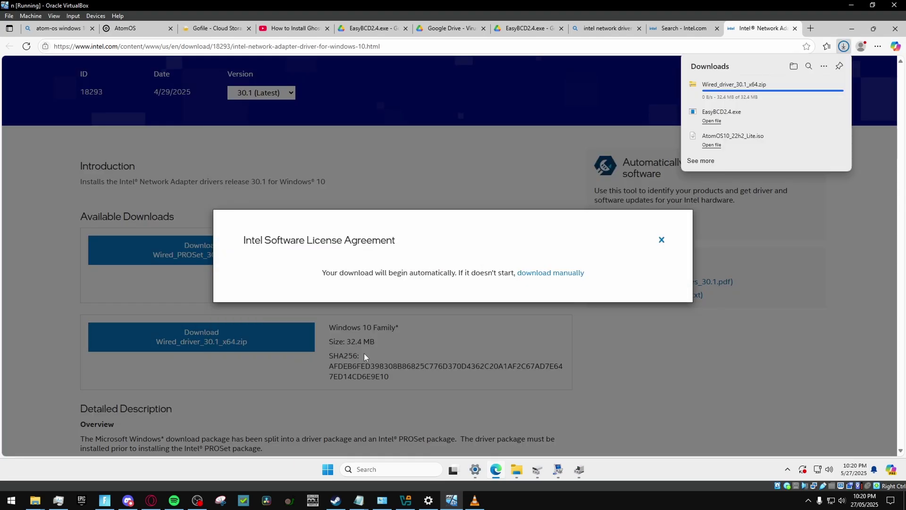
click(839, 85)
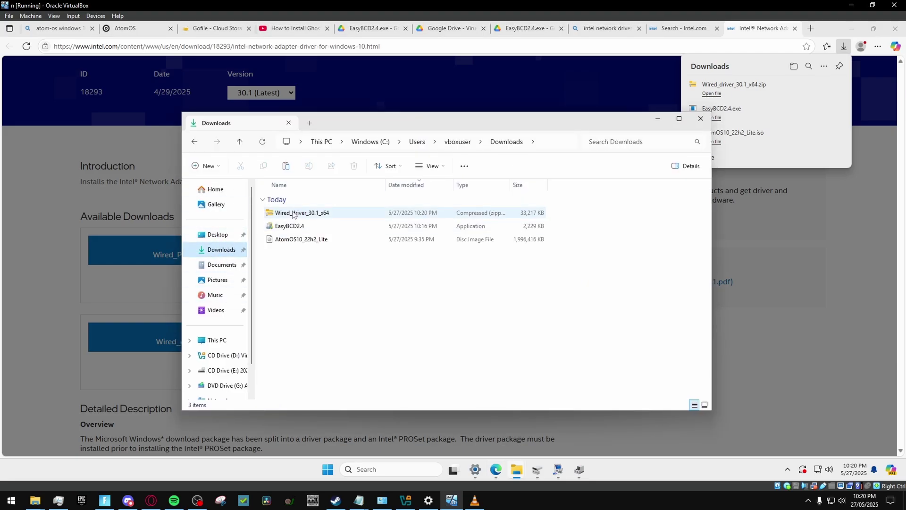
Extract Wired_driver_30.1_x64.zip into a Wired_driver_30.1_x64 folder in Downloads.
right_click(325, 218)
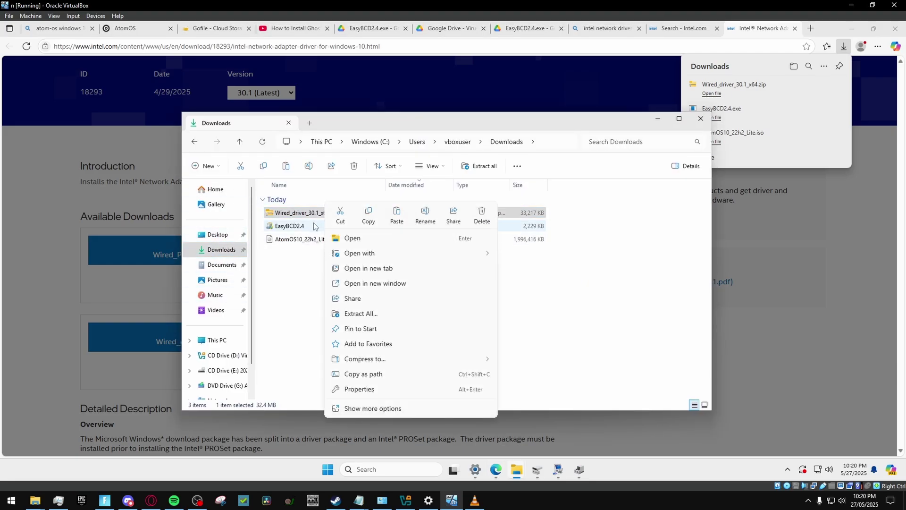
click(361, 314)
click(538, 335)
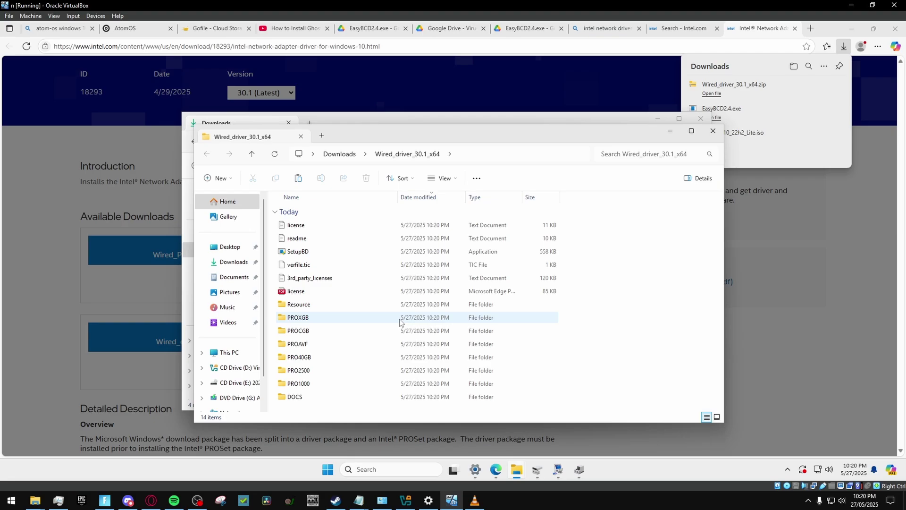
click(312, 254)
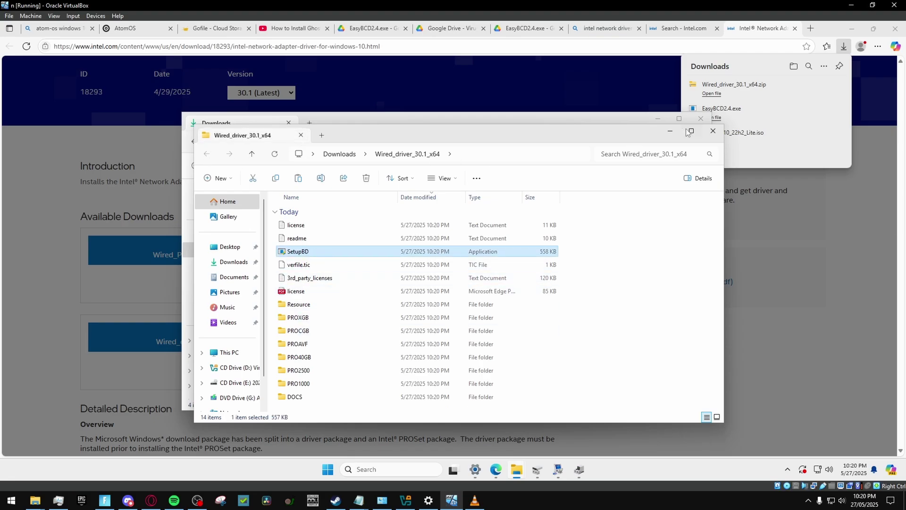
click(713, 131)
Reposition the Downloads window and open This PC in a new tab.
drag(314, 122, 335, 98)
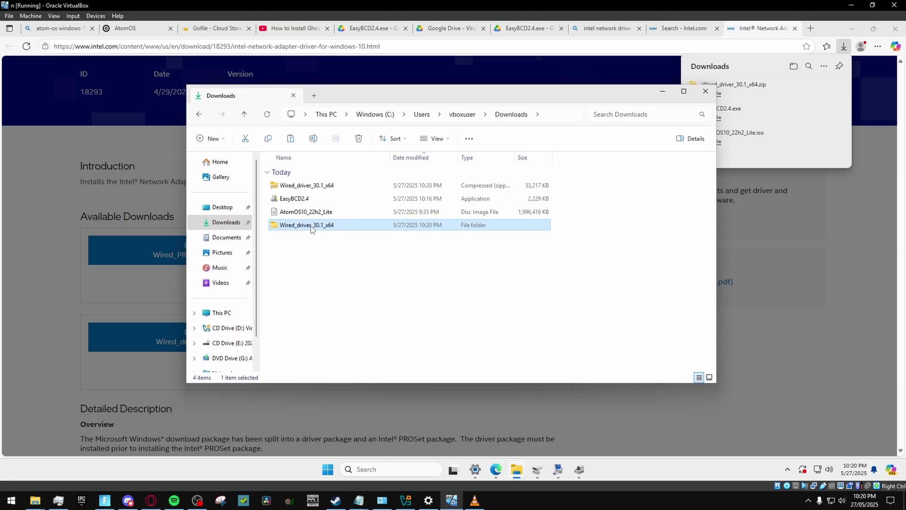
drag(312, 228, 298, 248)
right_click(225, 296)
click(255, 159)
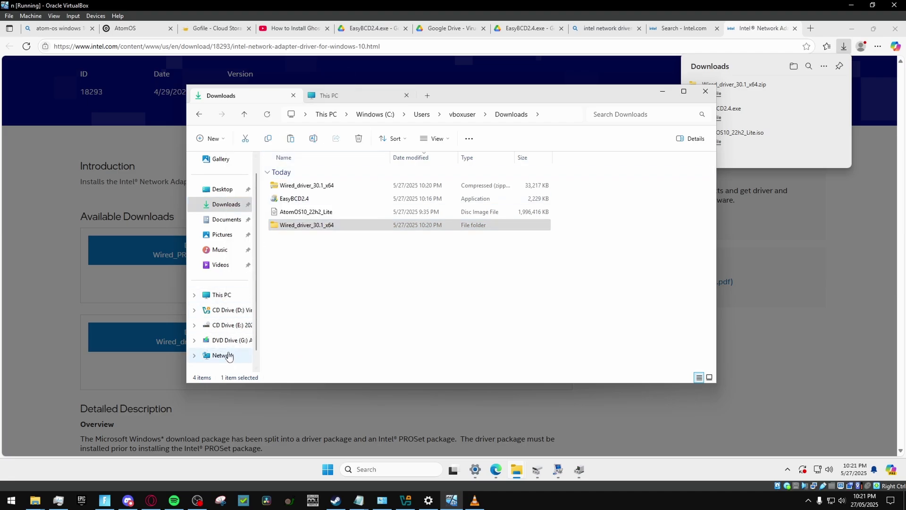
Open New Volume (F:) in a separate window and move the Wired_driver_30.1_x64 folder onto it.
right_click(225, 296)
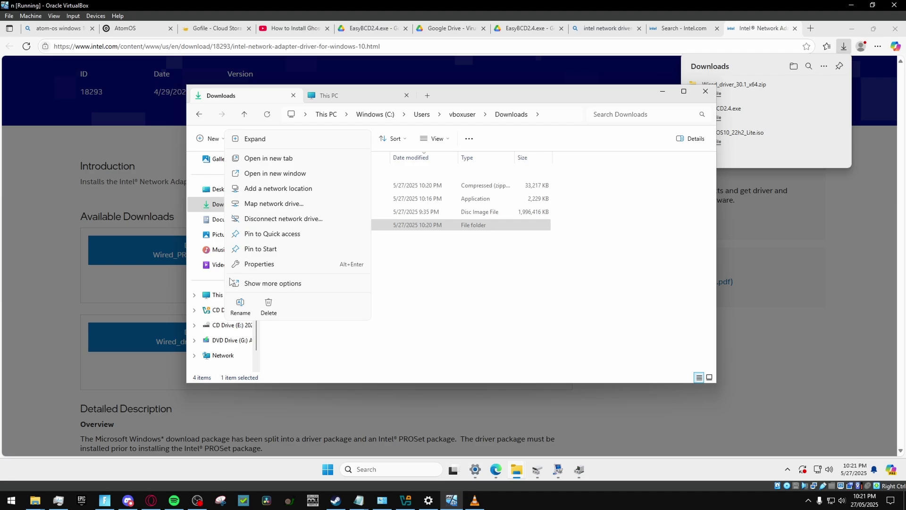
click(275, 173)
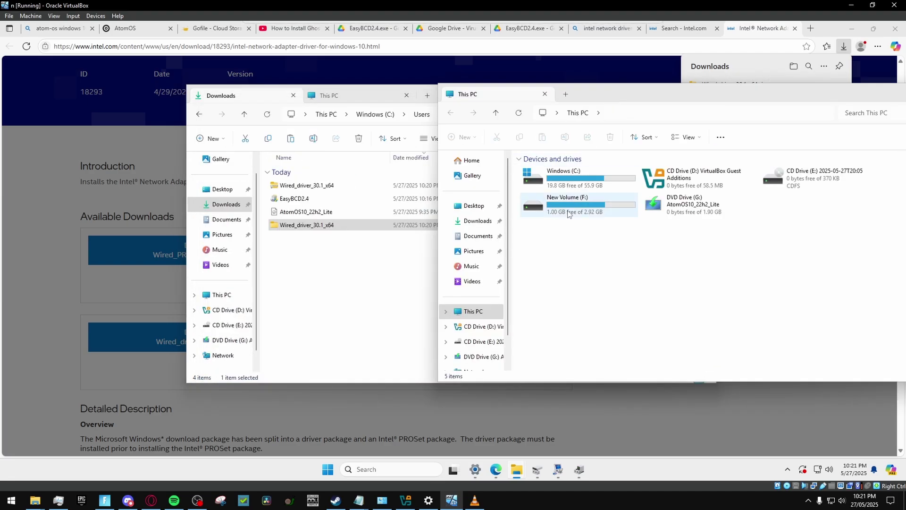
click(568, 215)
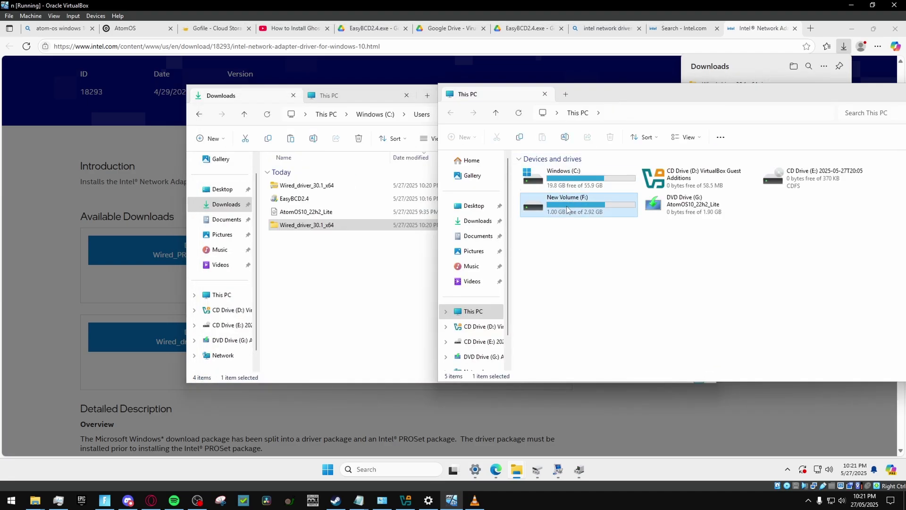
double_click(568, 205)
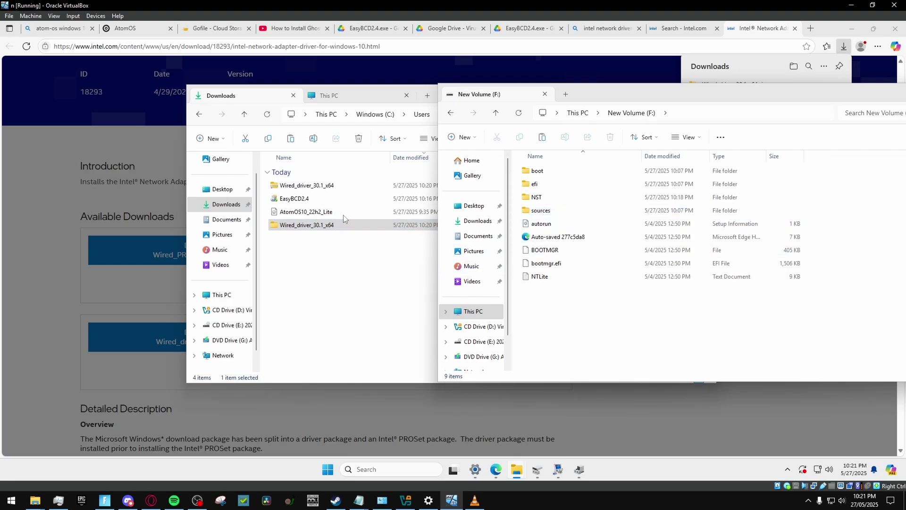
drag(330, 225, 337, 286)
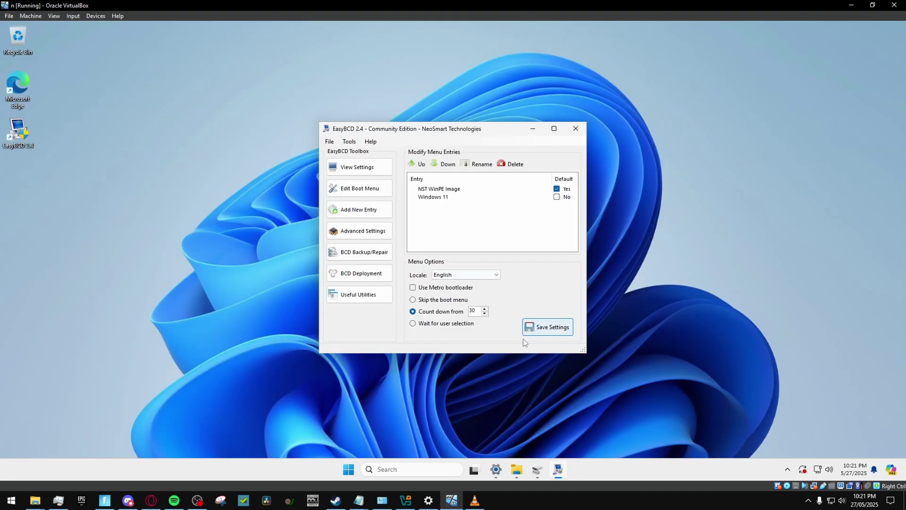
Save the EasyBCD boot menu settings and close EasyBCD.
click(530, 332)
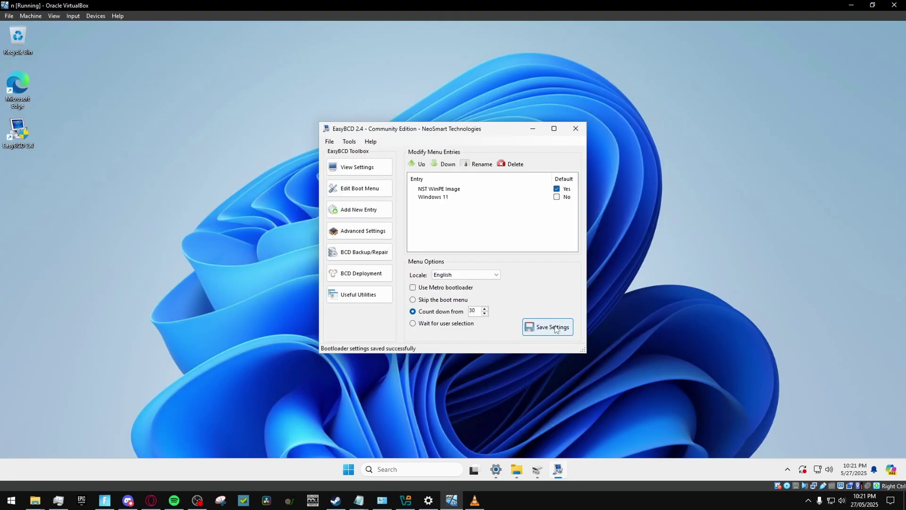
click(553, 328)
click(576, 128)
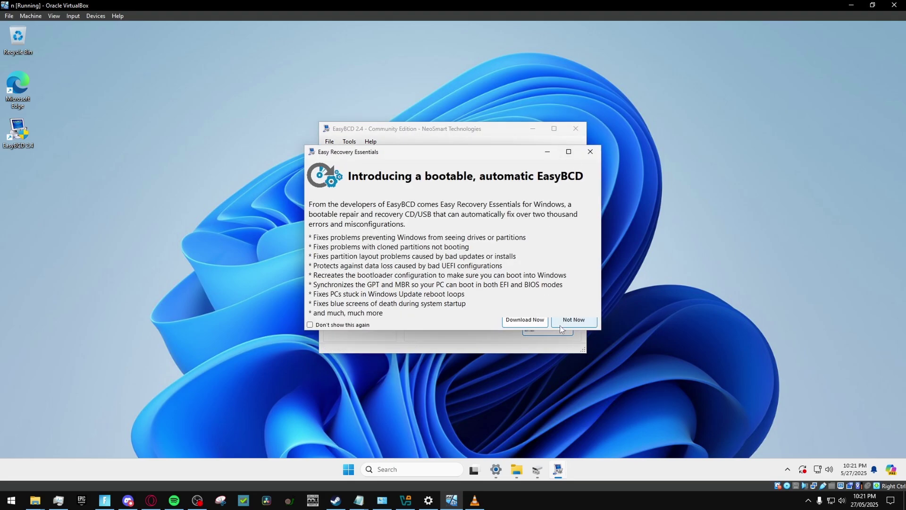
Dismiss the Easy Recovery Essentials offer and restart the Windows 11 guest.
click(573, 321)
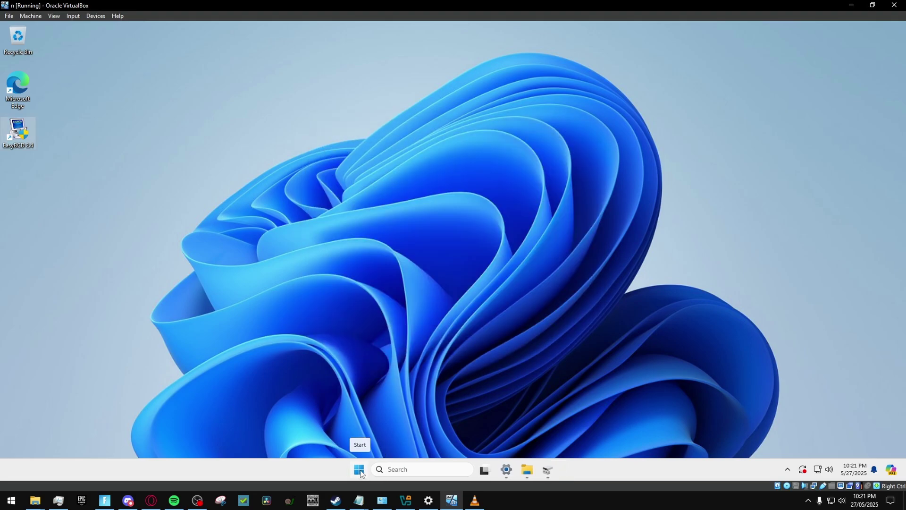
click(360, 471)
click(570, 437)
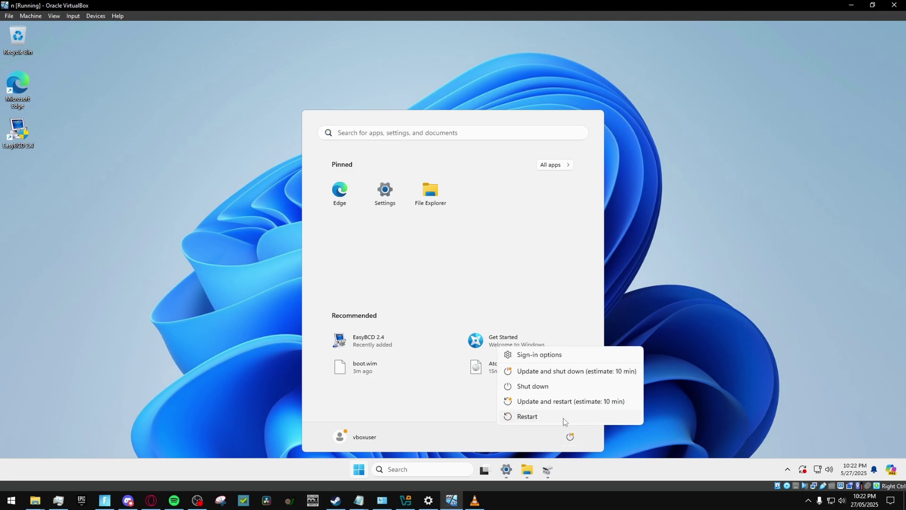
click(563, 418)
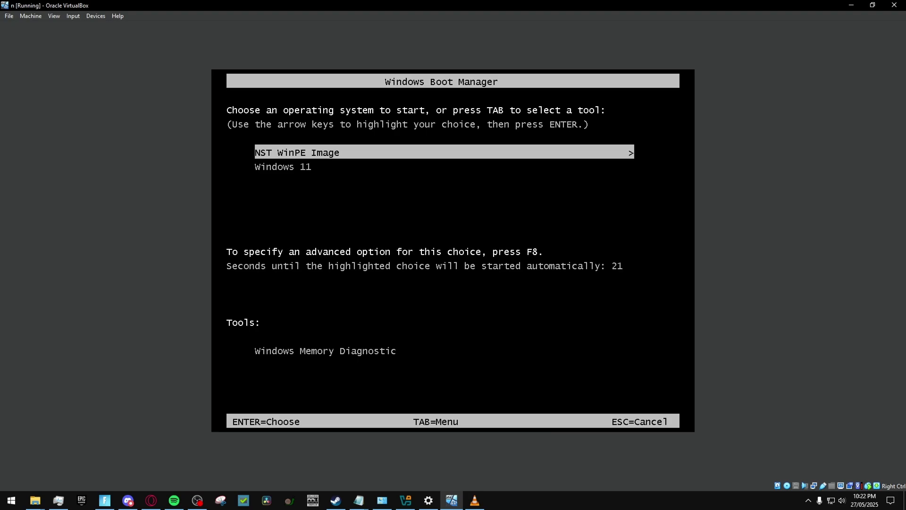
Boot NST WinPE Image from the Windows Boot Manager.
key(Down)
key(Up)
key(Return)
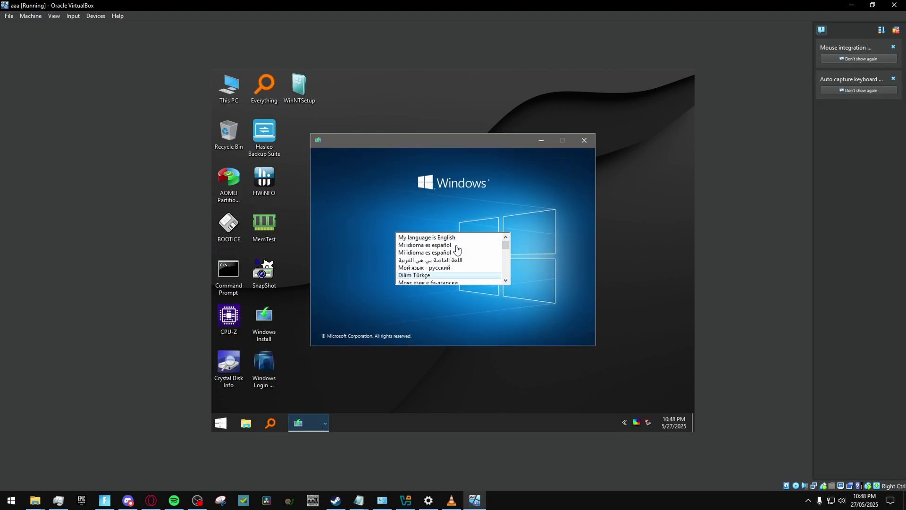
Start Windows Setup with English (United States) and skip the product key.
click(427, 238)
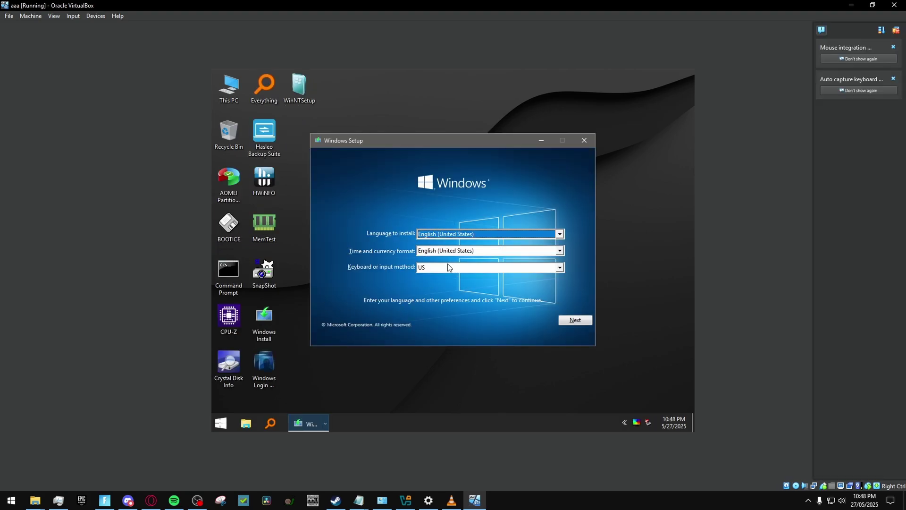
click(454, 235)
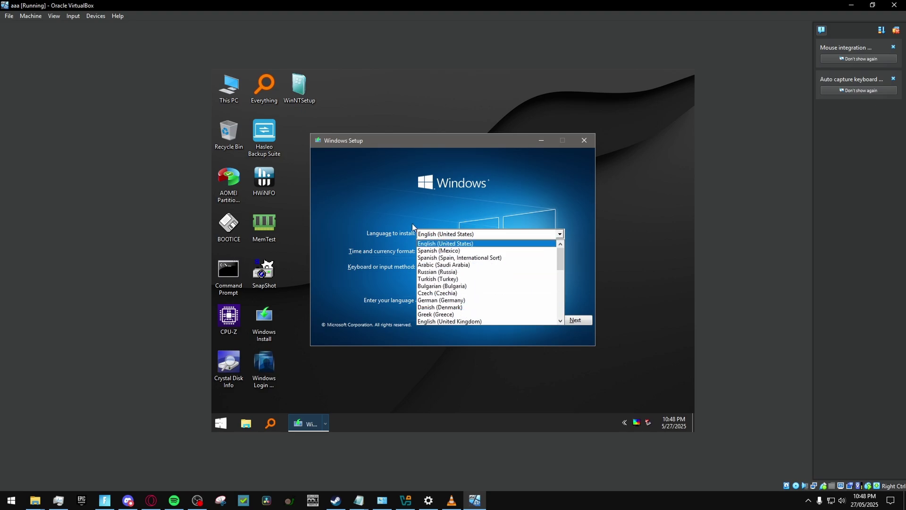
click(412, 226)
click(476, 235)
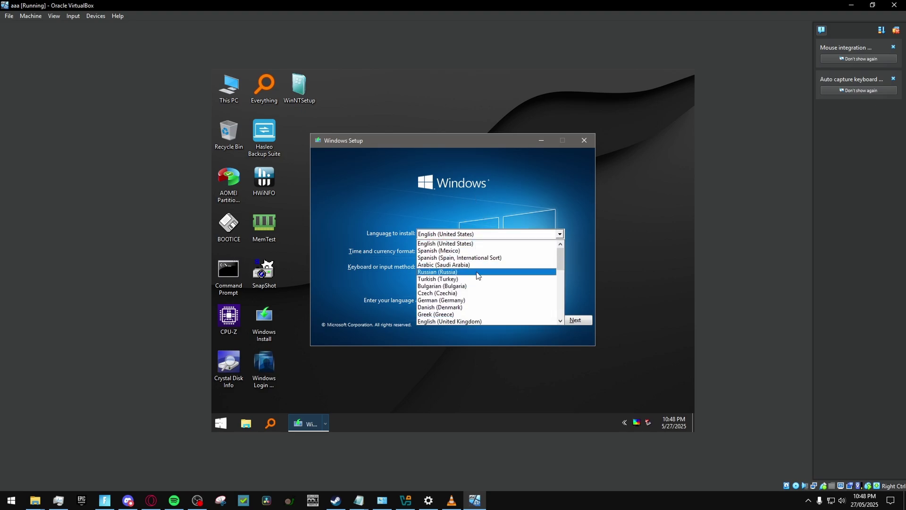
click(480, 265)
click(576, 320)
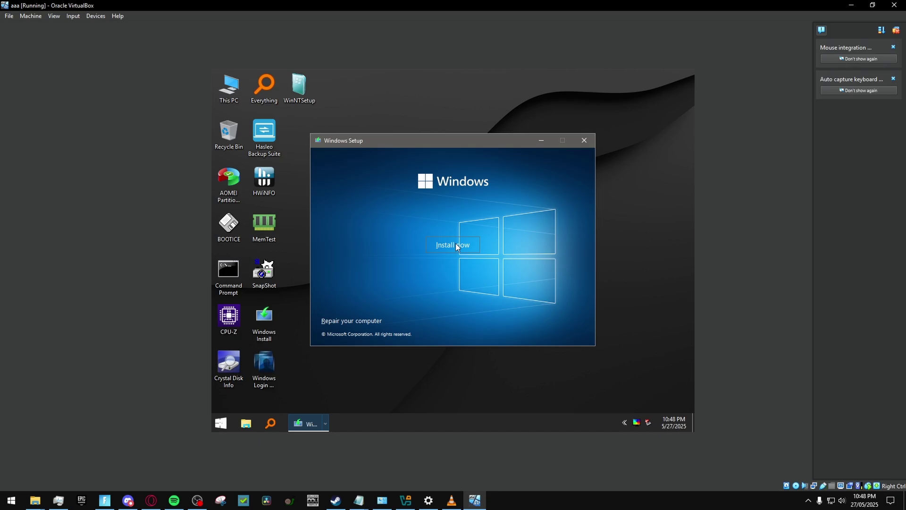
click(455, 242)
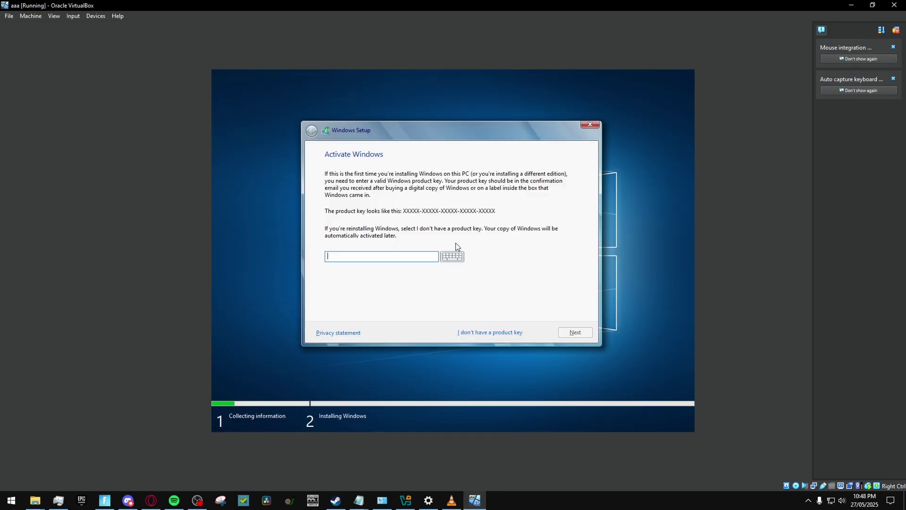
click(486, 333)
Accept the license, custom-install onto Drive 0's unallocated space, and restart.
click(388, 313)
click(572, 333)
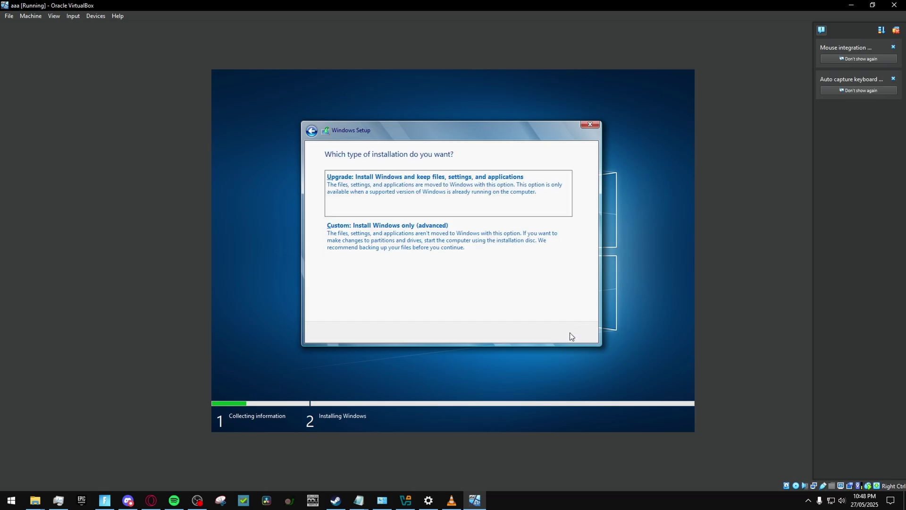
click(393, 243)
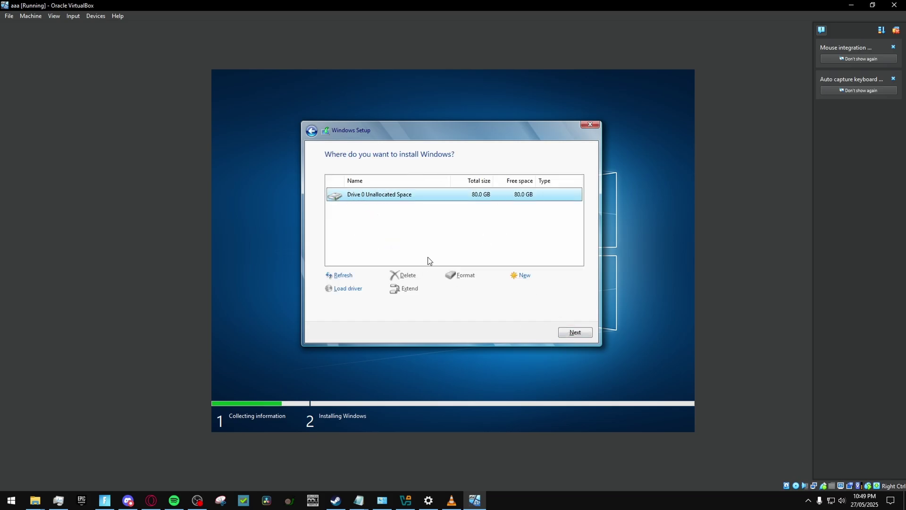
click(589, 337)
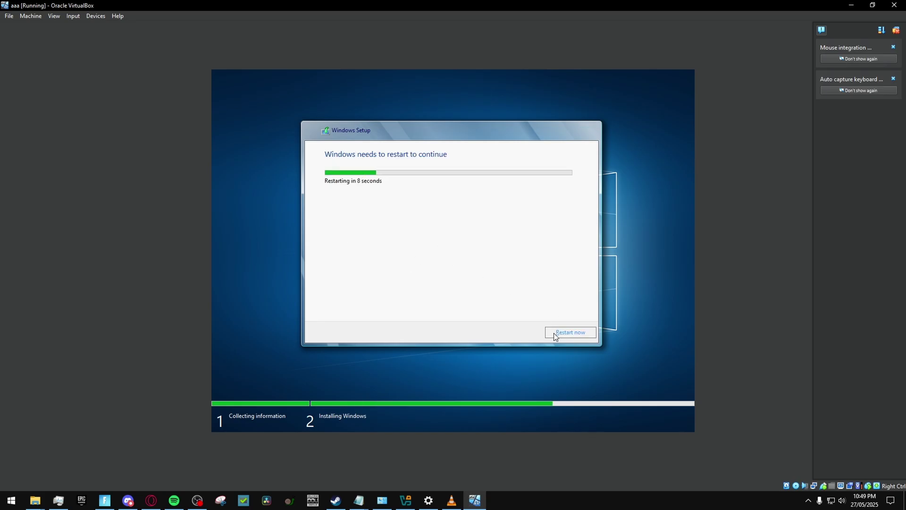
click(553, 334)
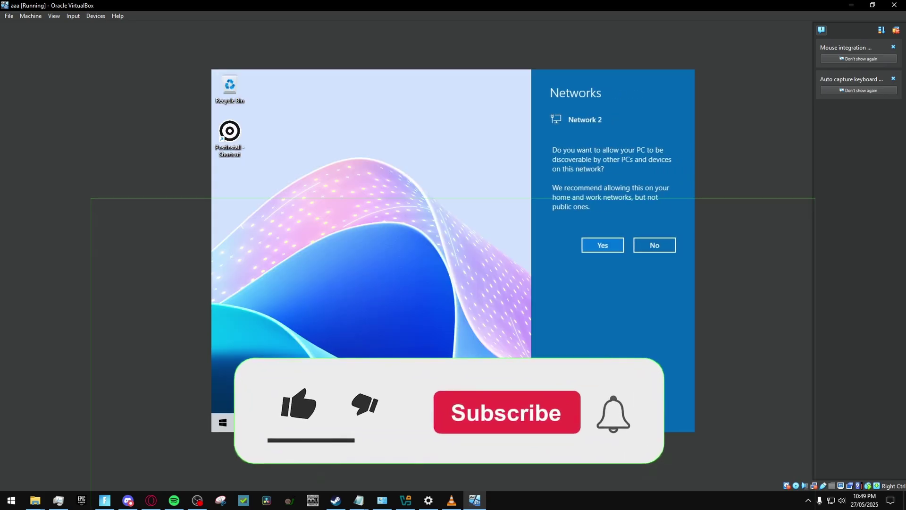
Allow network discoverability, then open Task Manager's CPU graph and running processes list.
click(609, 253)
right_click(307, 423)
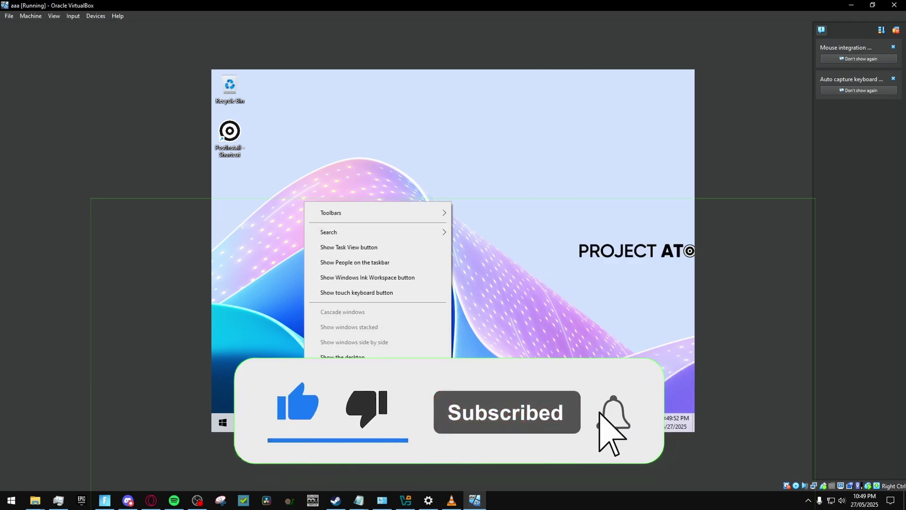
click(340, 381)
click(352, 139)
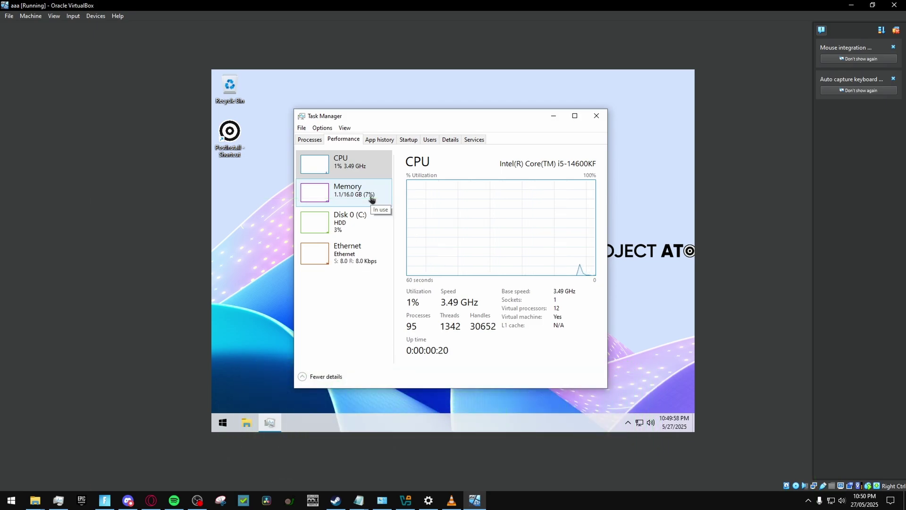
click(310, 139)
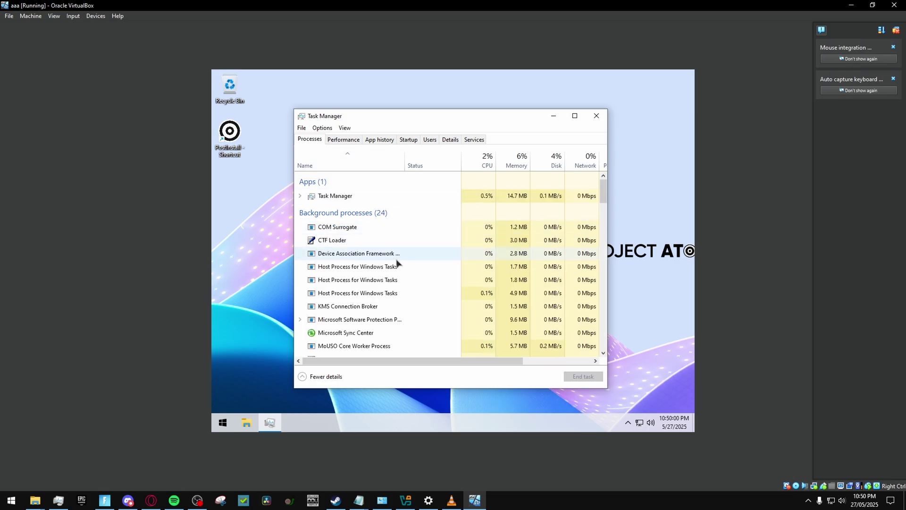
scroll(387, 264, down, 8)
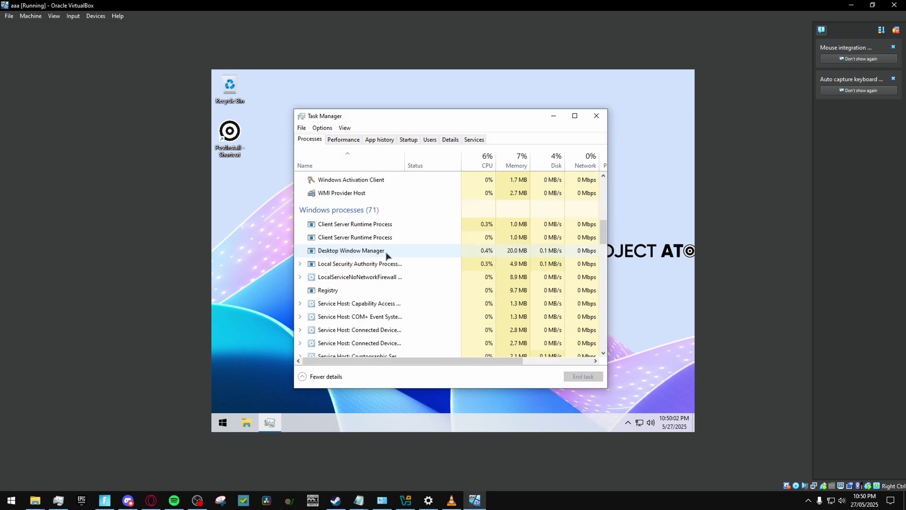
scroll(387, 254, down, 10)
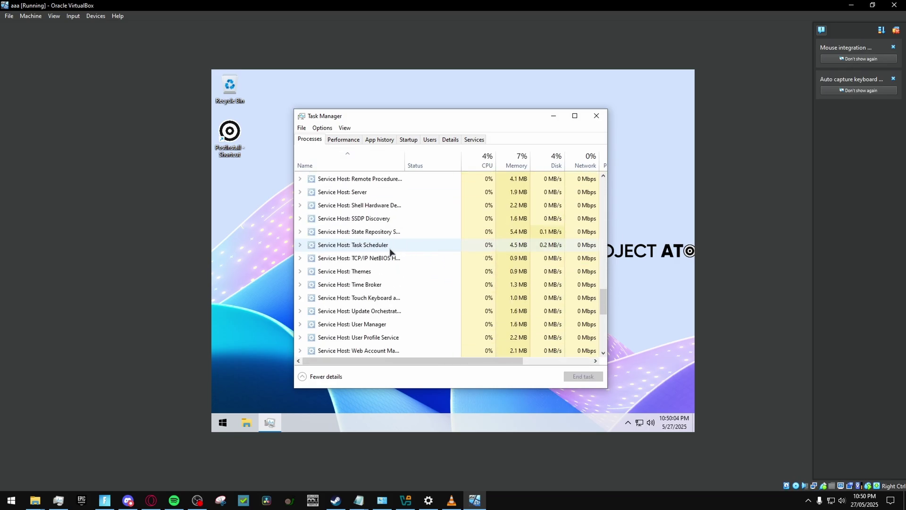
click(346, 140)
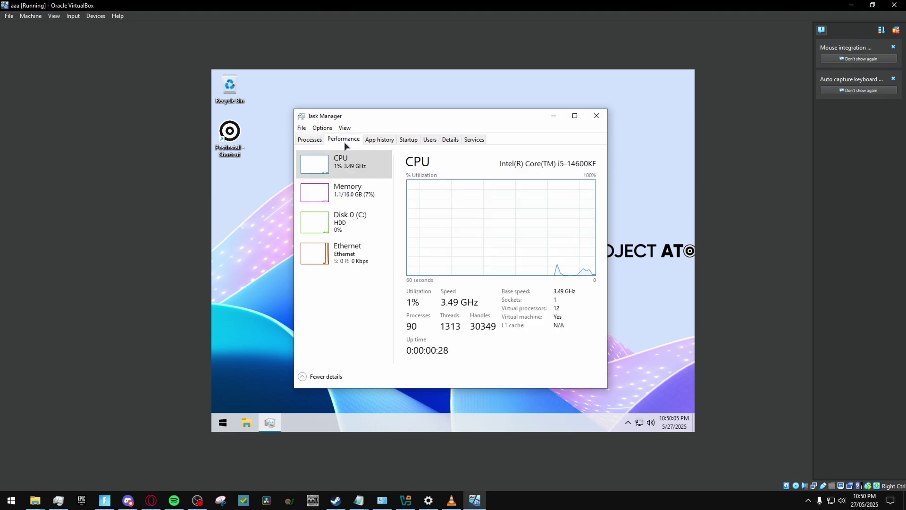
Review the 16.0 GB memory page and app history, then return to the CPU graph.
click(345, 202)
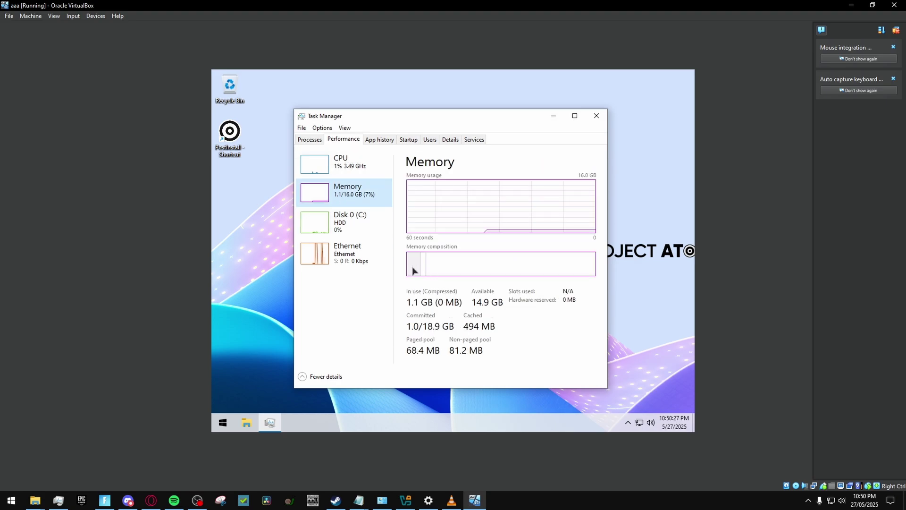
mouse_move(412, 270)
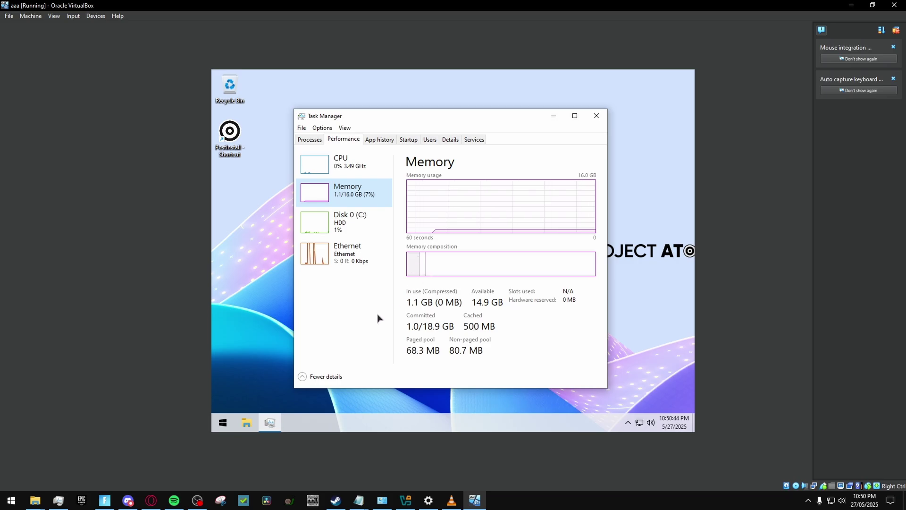
click(388, 140)
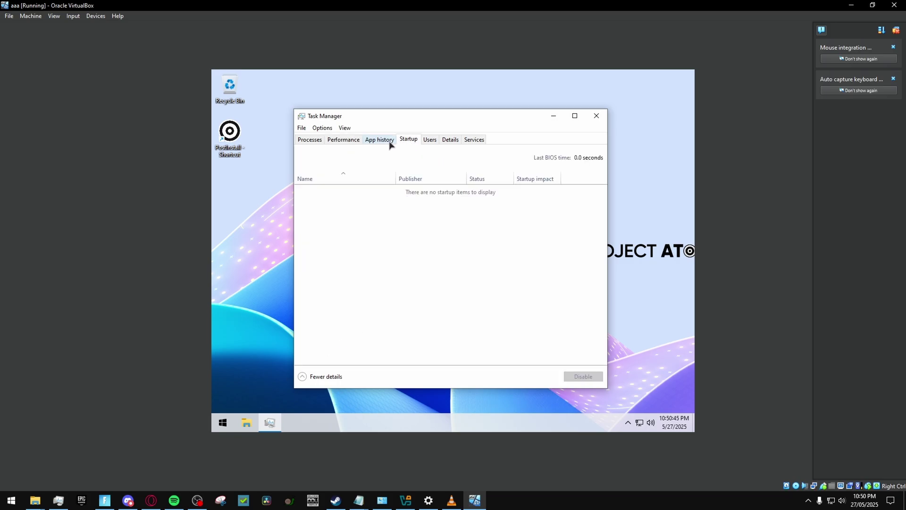
click(353, 141)
click(351, 168)
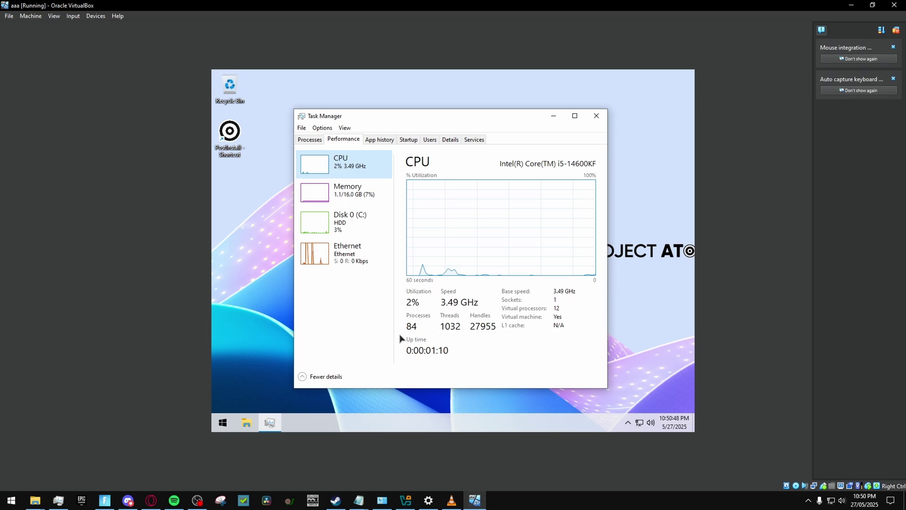
Restart the Windows 10 guest from the Start menu.
click(223, 423)
click(223, 402)
click(255, 383)
Check Task Manager's memory page after the reboot, then minimize to the desktop.
right_click(281, 427)
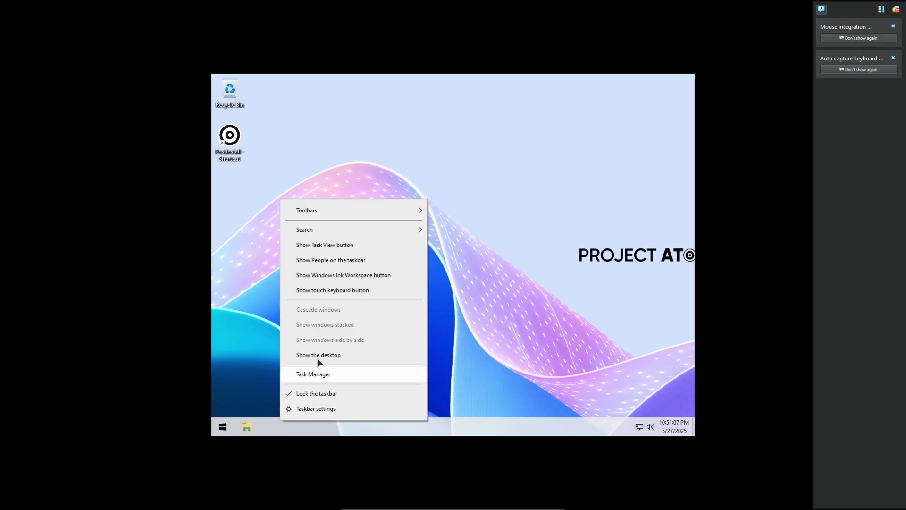
click(302, 375)
click(346, 143)
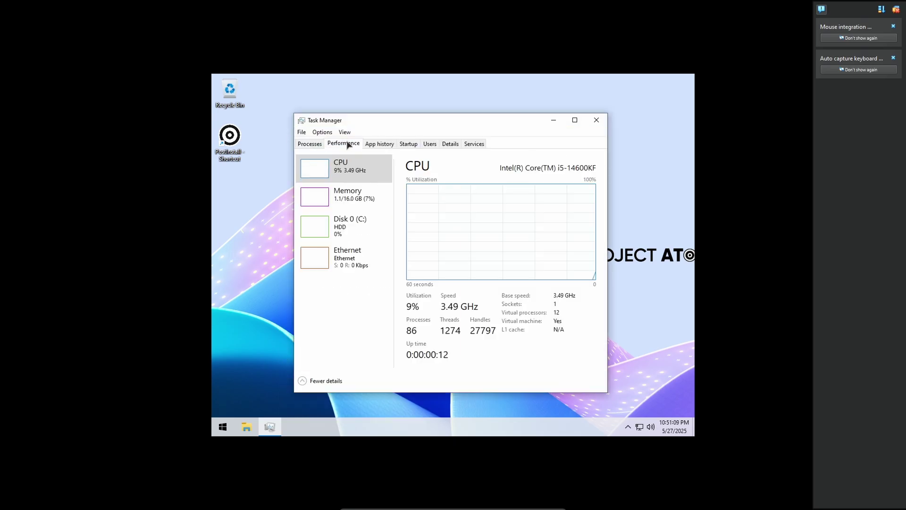
click(357, 202)
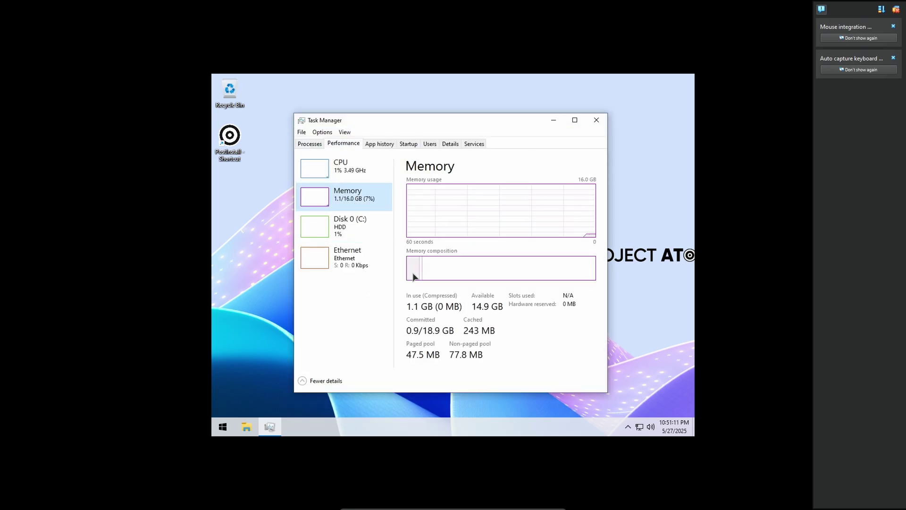
mouse_move(417, 280)
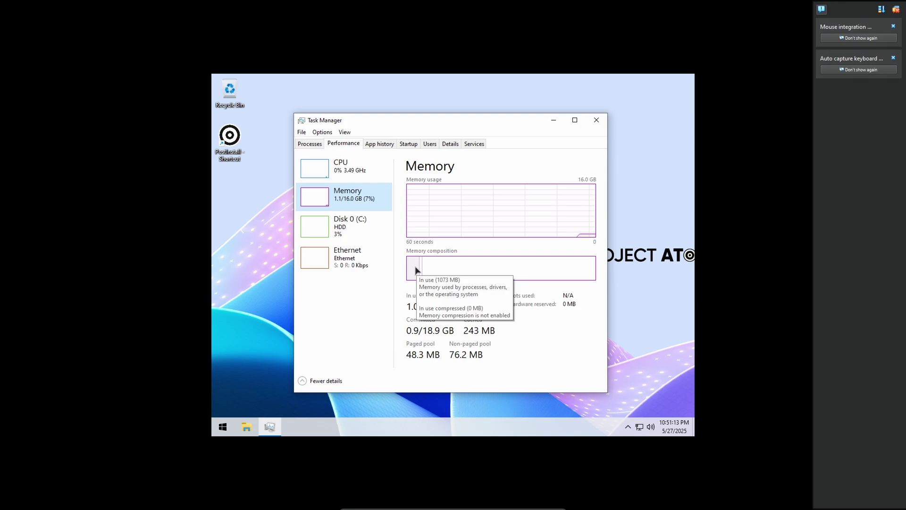
click(364, 174)
key(super+d)
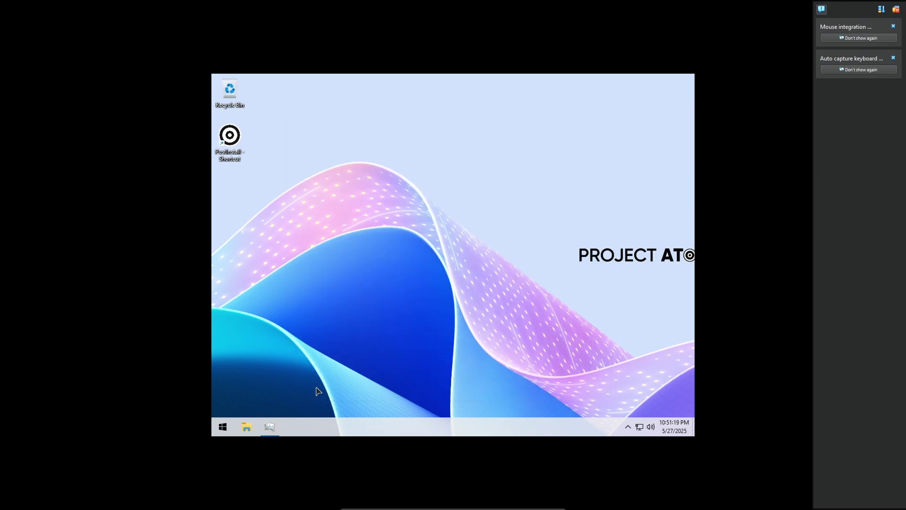
Browse the Start menu folders, then run winver to show version 22H2, build 19045.3633.
click(222, 428)
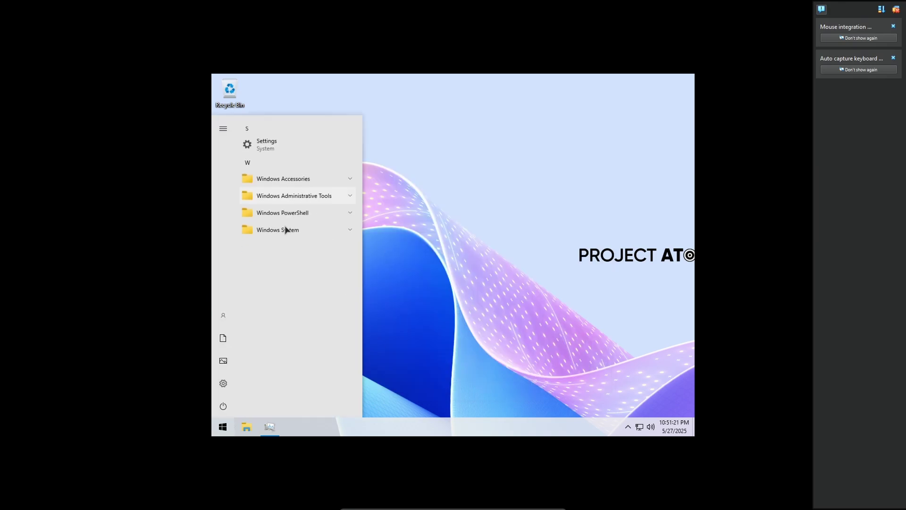
click(350, 178)
click(351, 179)
click(350, 195)
click(350, 195)
text(winver)
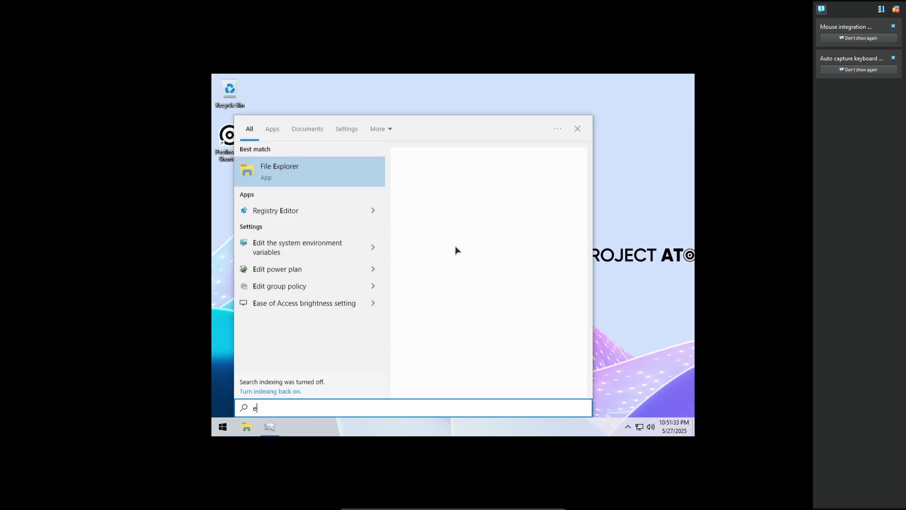
key(Return)
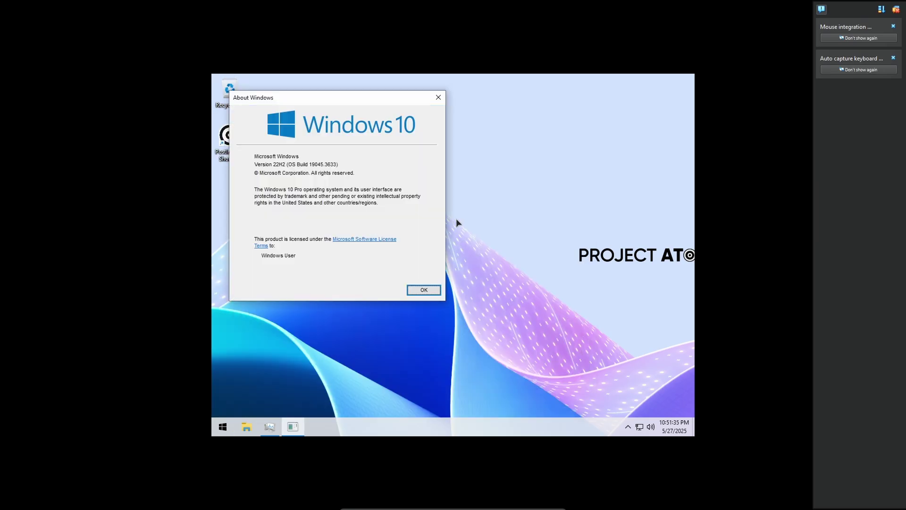
Close About Windows and launch Settings from the Start search.
key(Return)
key(super)
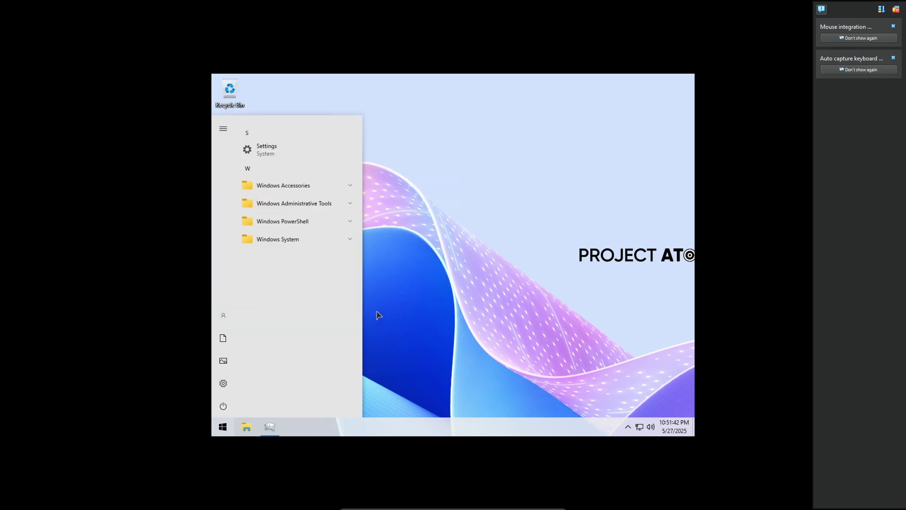
text(settings)
click(327, 171)
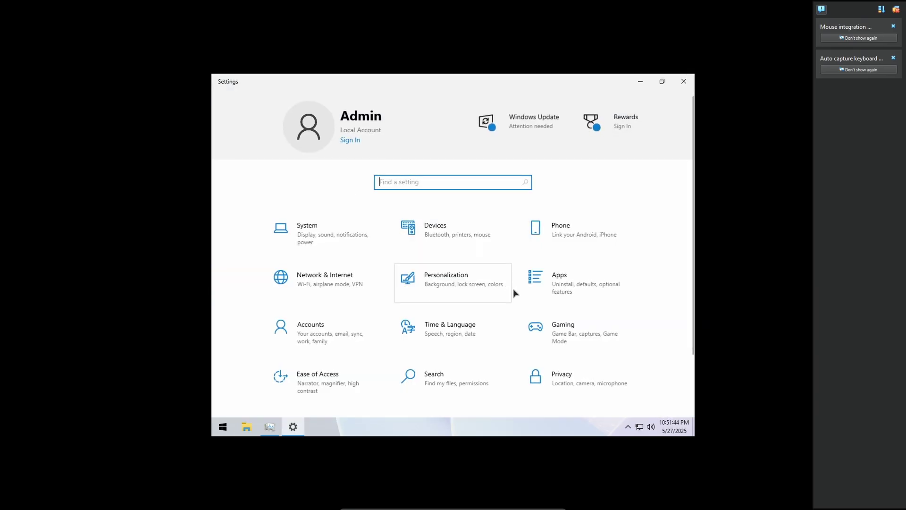
Browse the Display, Graphics, Sound and Storage pages, then open Update & Security's activation status.
click(326, 235)
scroll(458, 392, down, 5)
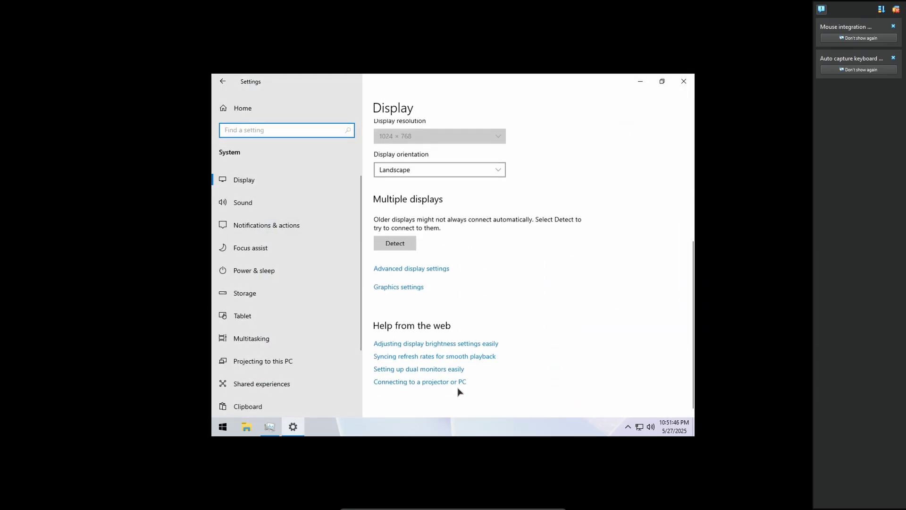
click(416, 287)
click(222, 81)
click(272, 207)
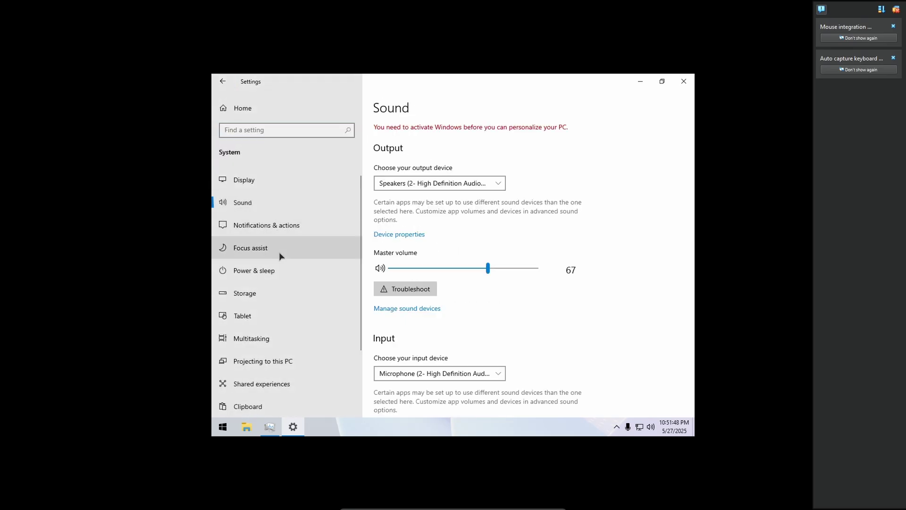
click(255, 293)
click(218, 109)
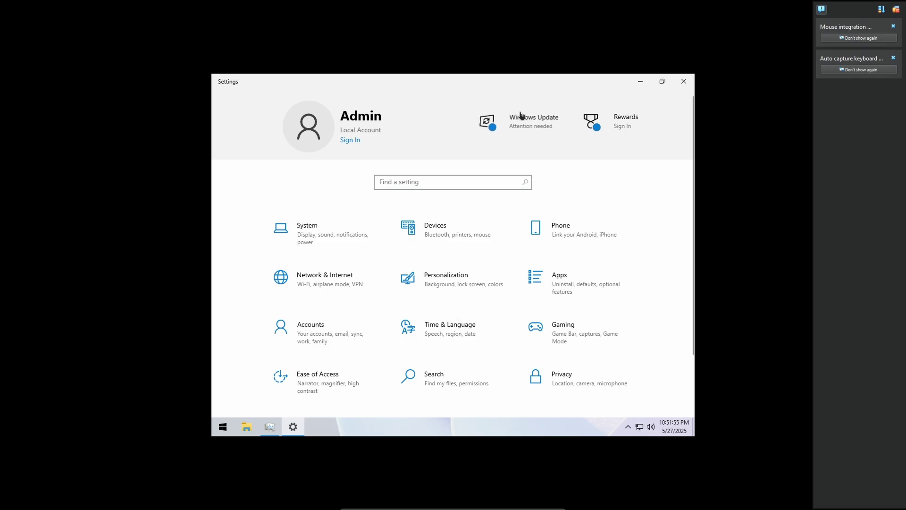
scroll(449, 321, down, 2)
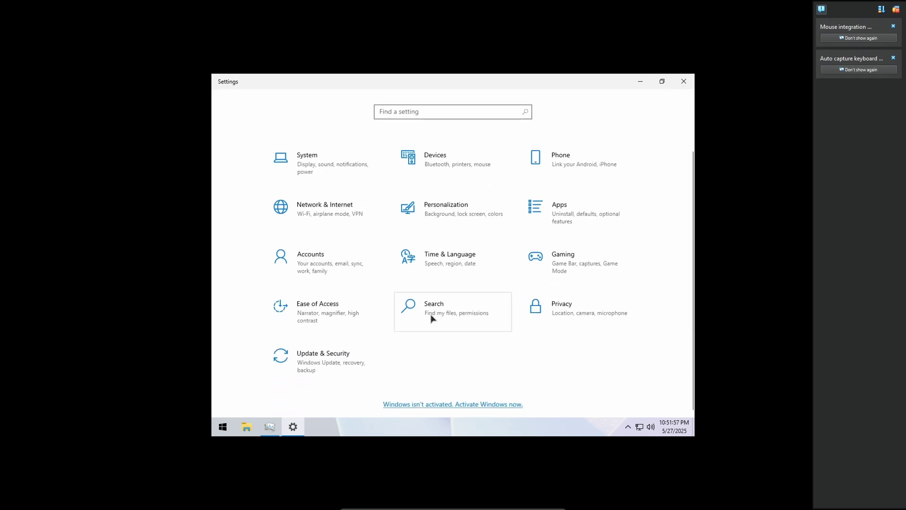
click(318, 368)
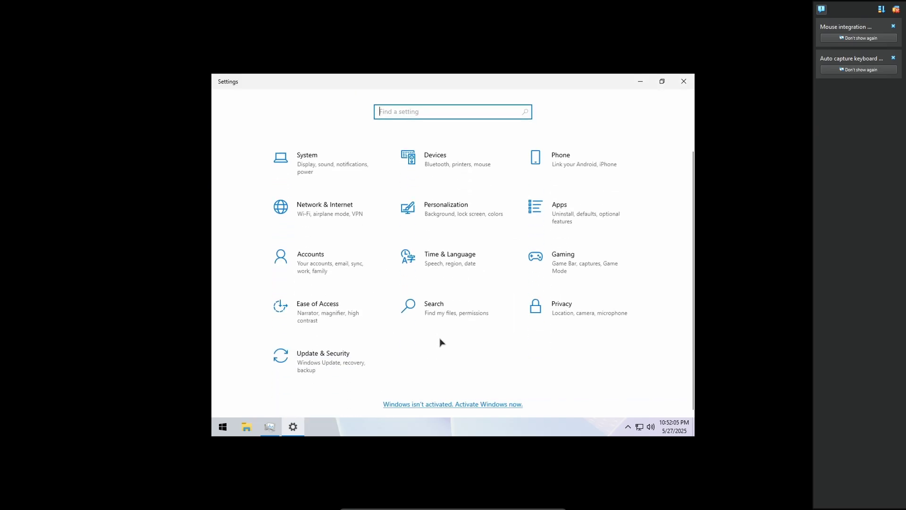
Search Start for virus protection, then scroll through Task Manager's running processes.
key(super)
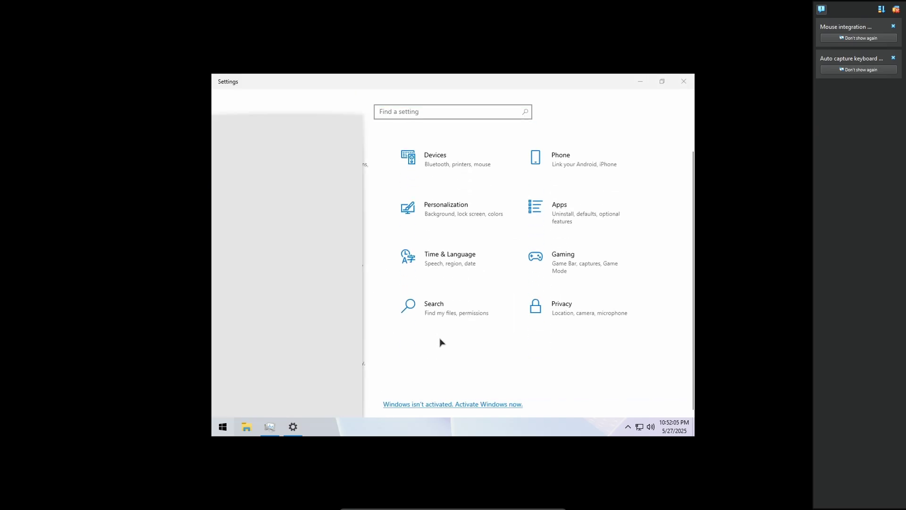
text(virus)
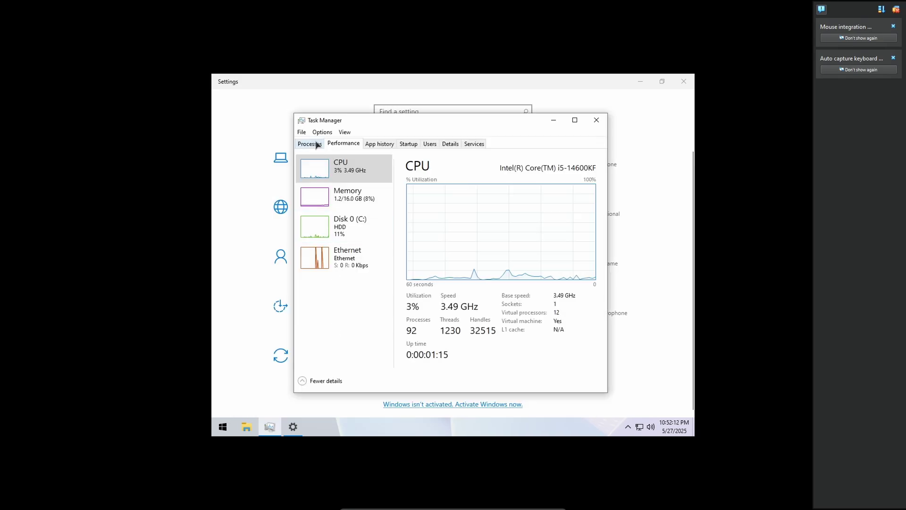
click(317, 144)
scroll(405, 269, down, 1)
scroll(407, 282, up, 1)
scroll(385, 285, down, 12)
View Task Manager's Details and Performance tabs, then close the Settings window.
click(450, 143)
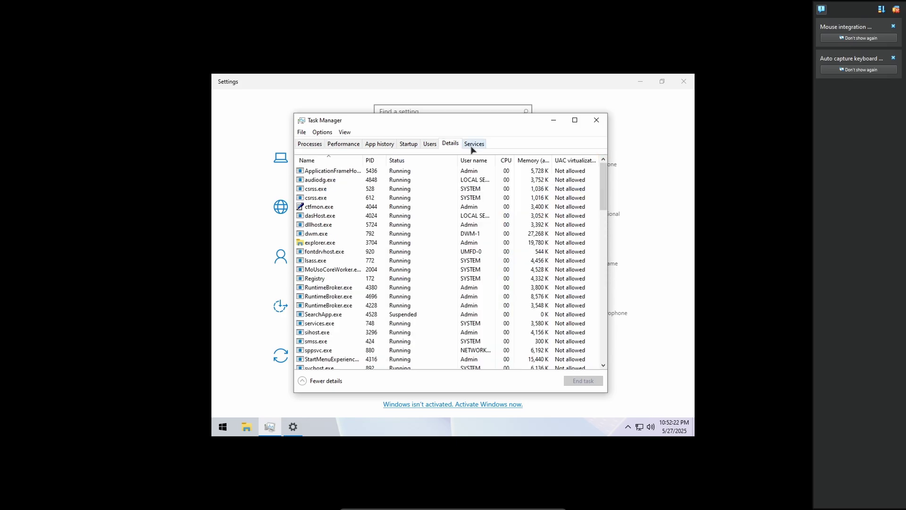
click(343, 143)
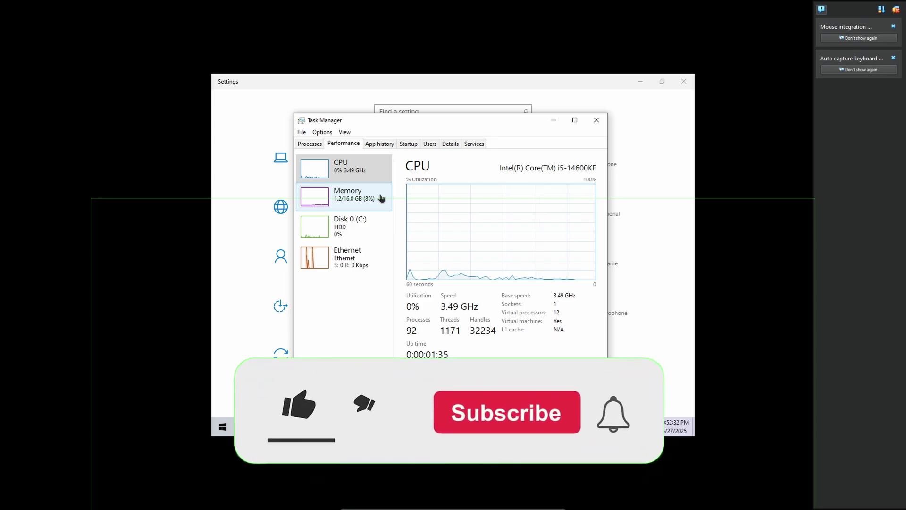
click(684, 82)
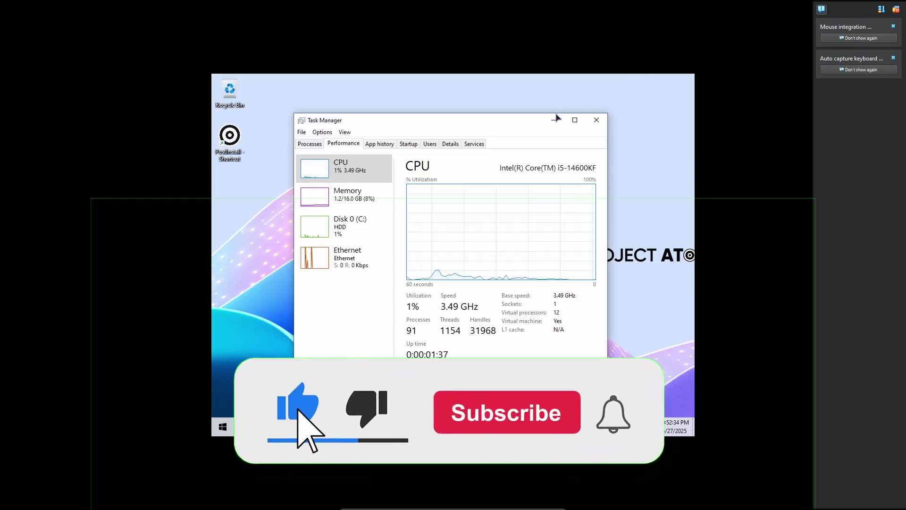